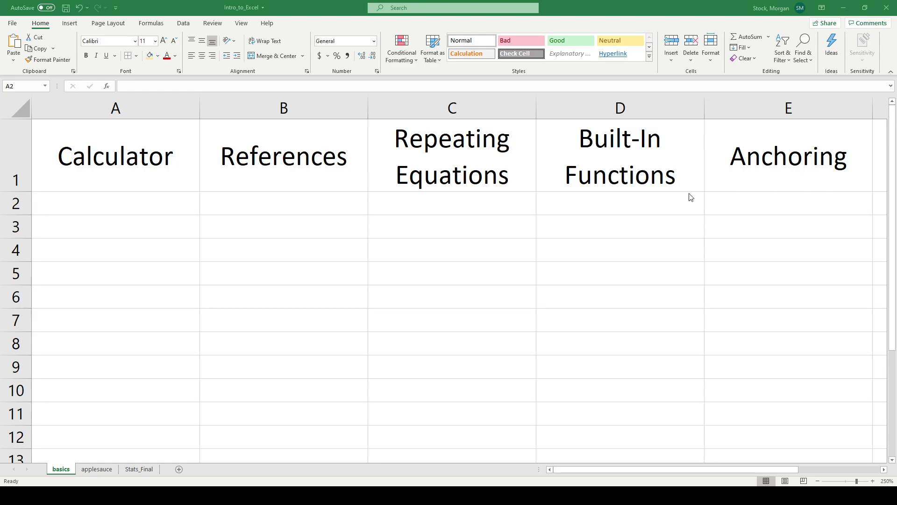
# Step: Review the column headings Calculator, References, Repeating Equations, Built-In Functions and Anchoring in A1:E1
pyautogui.click(129, 170)
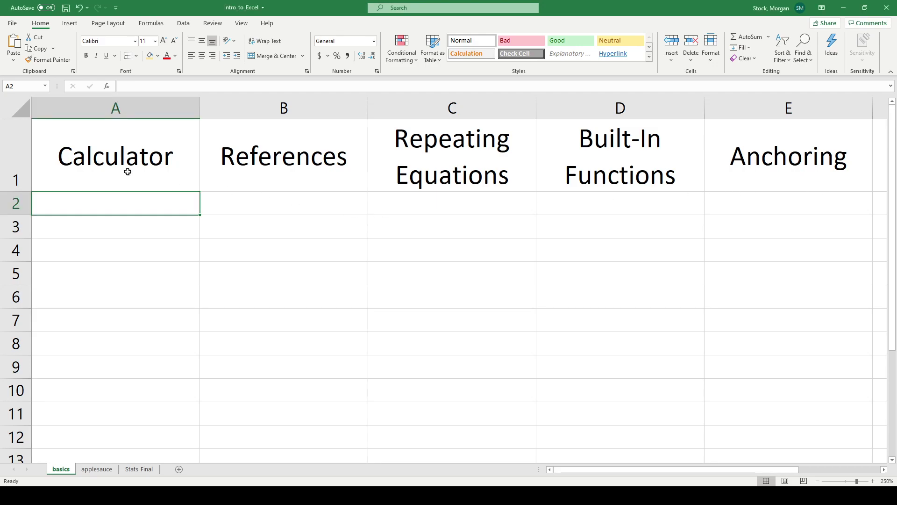
pyautogui.click(270, 164)
pyautogui.click(372, 153)
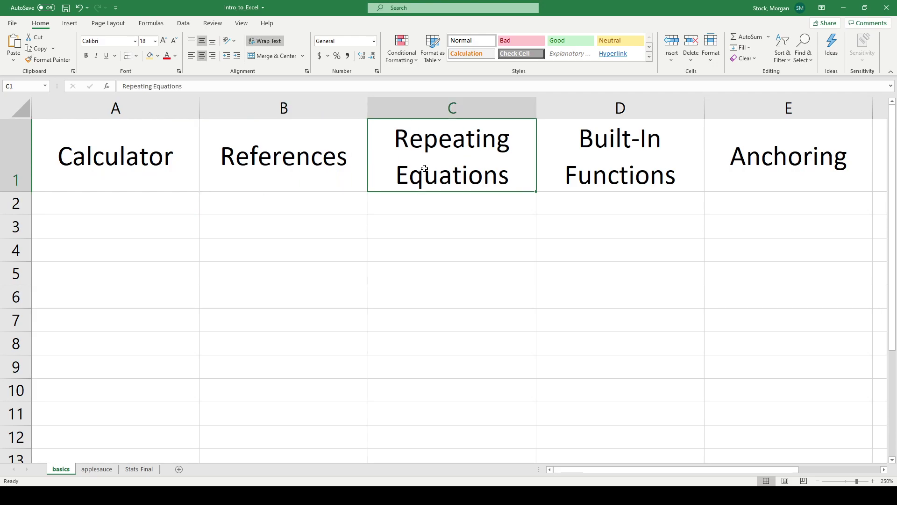
pyautogui.click(601, 170)
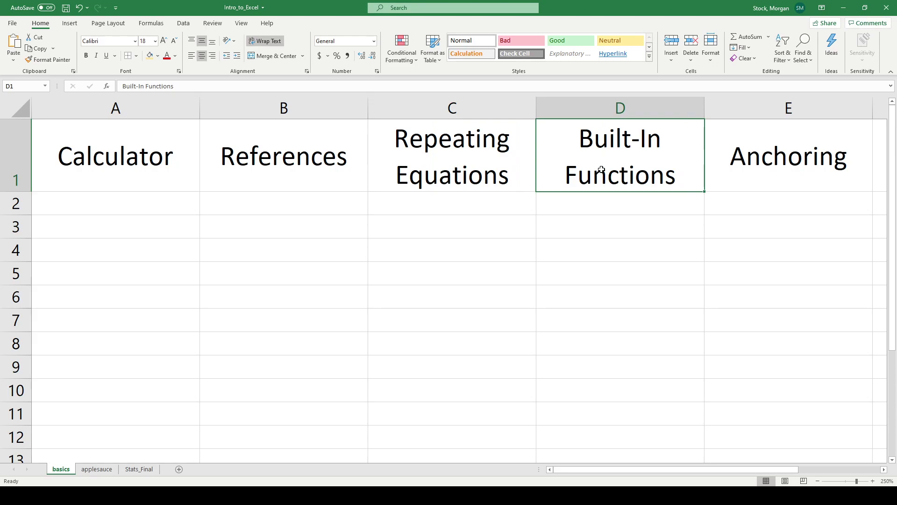
pyautogui.click(763, 182)
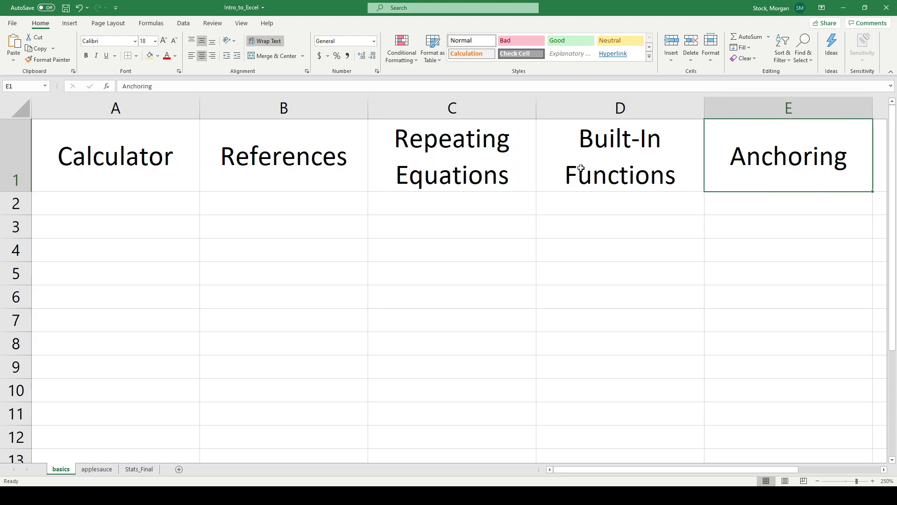
# Step: Enter the formula =2+3 in A2 so it shows 5
pyautogui.click(152, 209)
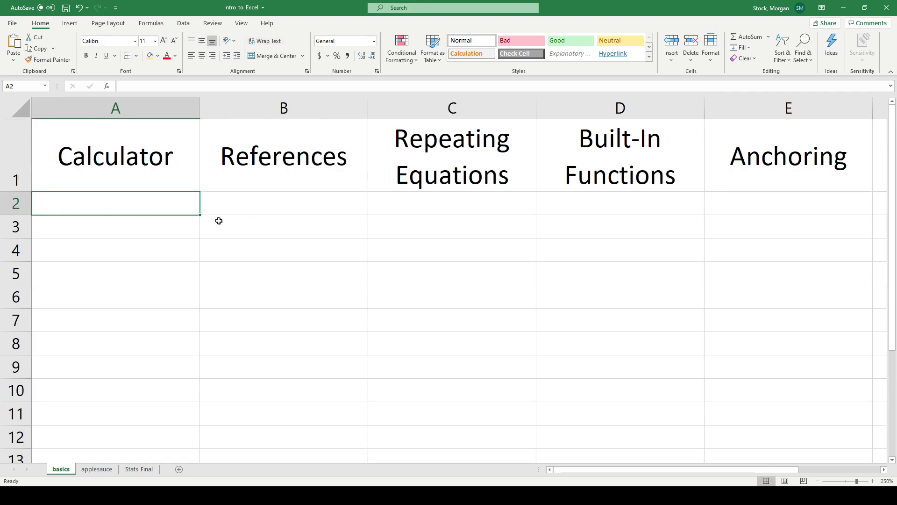
pyautogui.write('2+3')
pyautogui.press('Return')
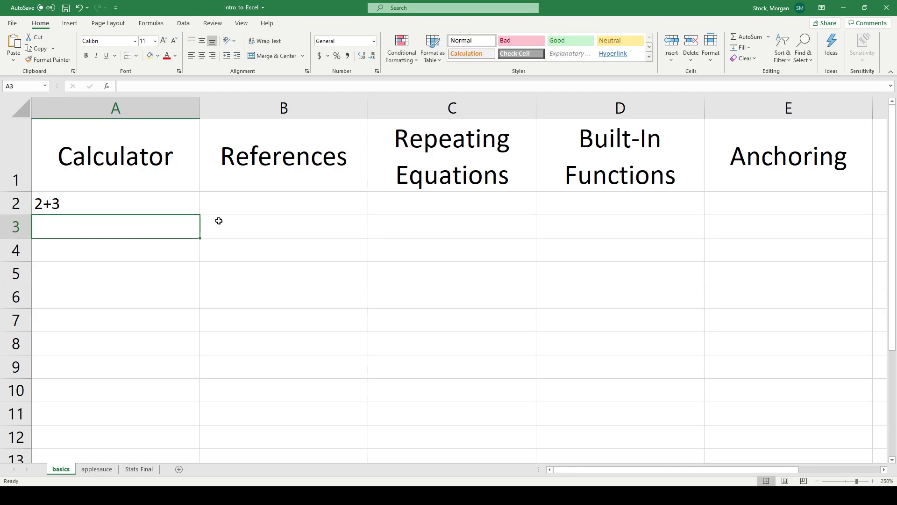
pyautogui.press('Up')
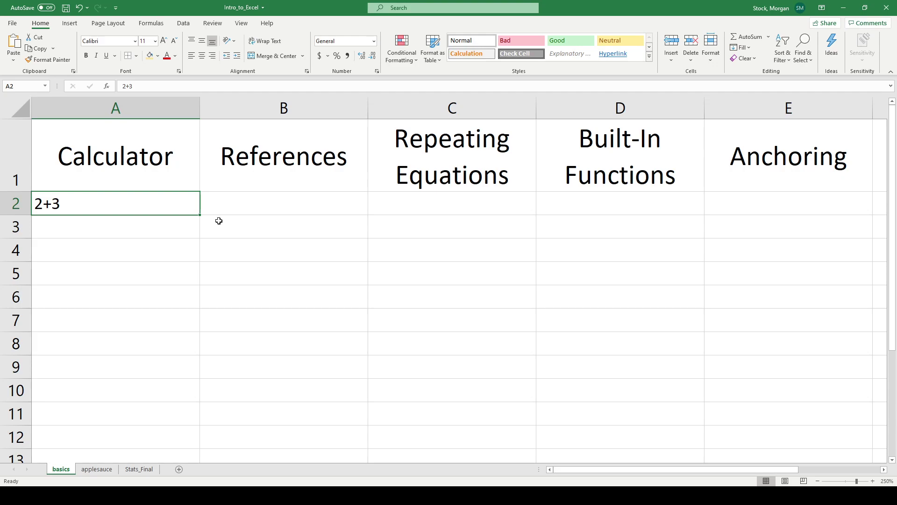
pyautogui.write('=')
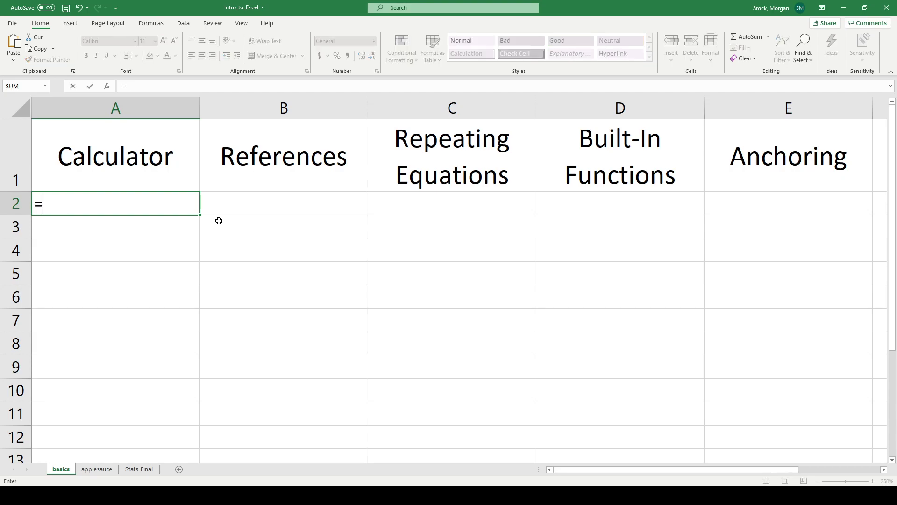
pyautogui.write('2+3')
pyautogui.press('Return')
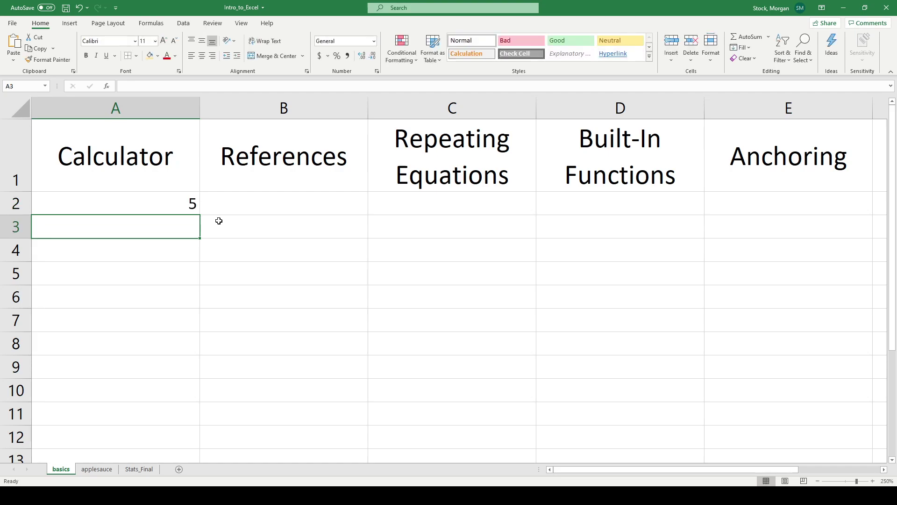
# Step: Enter =2*3 in A3 and =2^3 in A4, showing 6 and 8
pyautogui.write('=2*3')
pyautogui.press('Return')
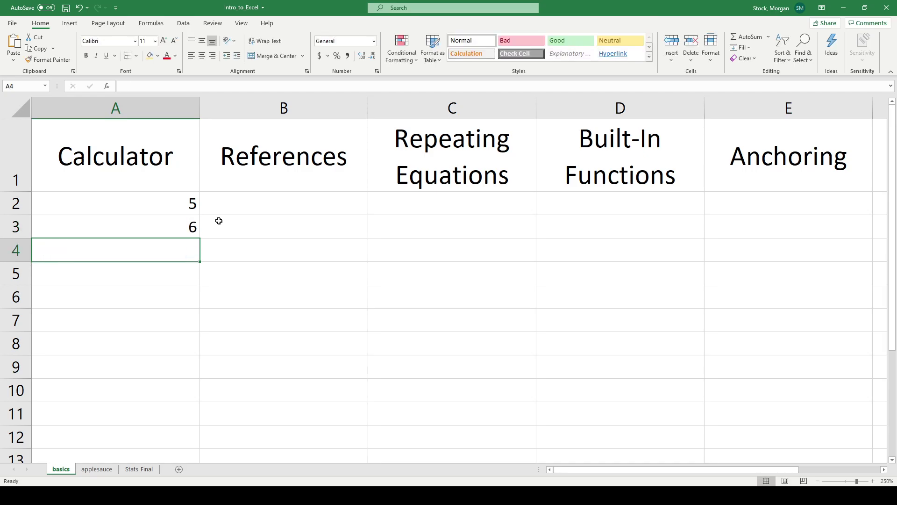
pyautogui.write('=2')
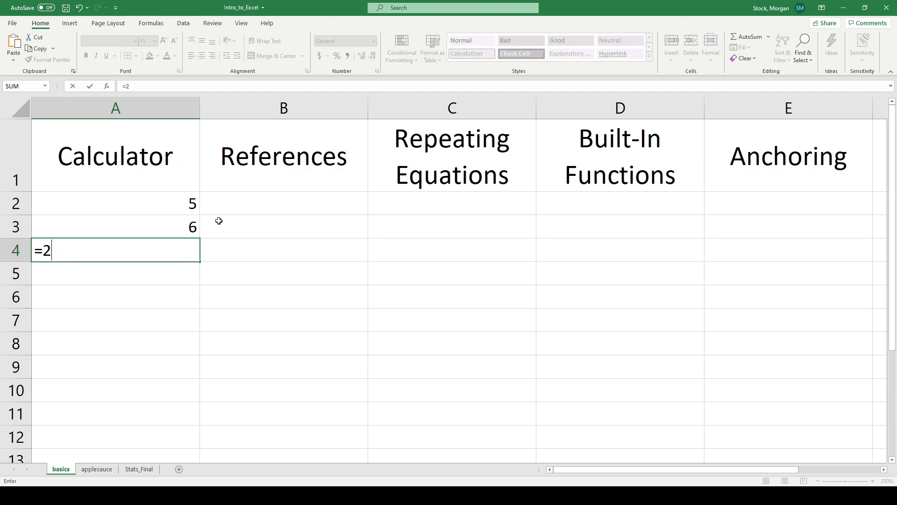
pyautogui.write('%^')
pyautogui.press('BackSpace')
pyautogui.write('3')
pyautogui.press('F2')
pyautogui.hotkey('shift', 'Left')
pyautogui.hotkey('shift', 'Left')
pyautogui.hotkey('shift', 'Left')
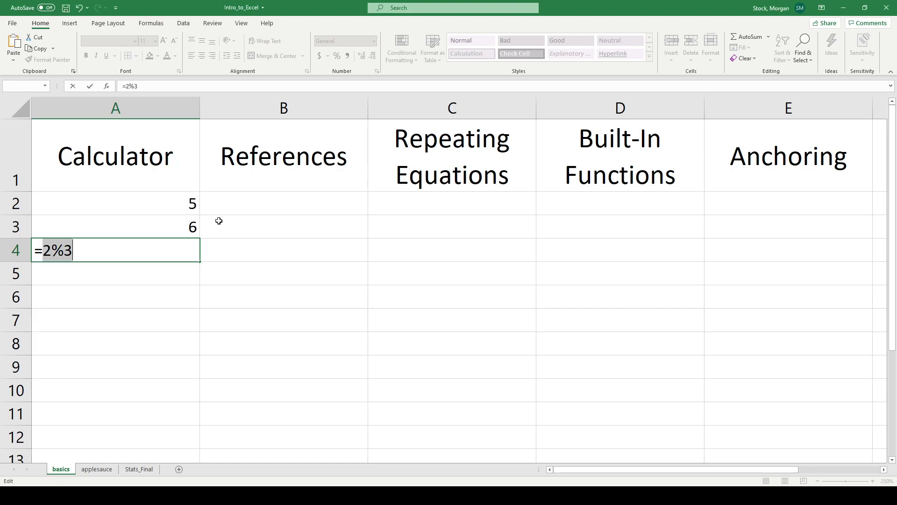
pyautogui.write('2^3')
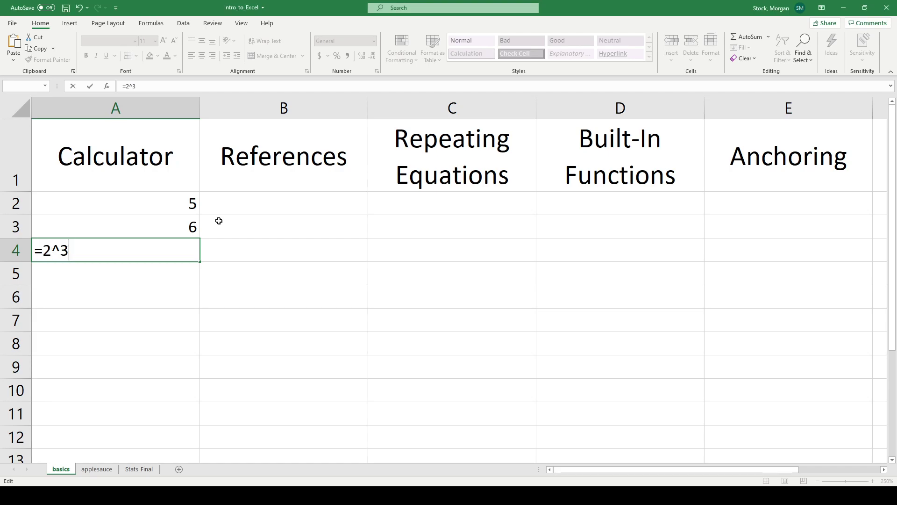
pyautogui.press('Return')
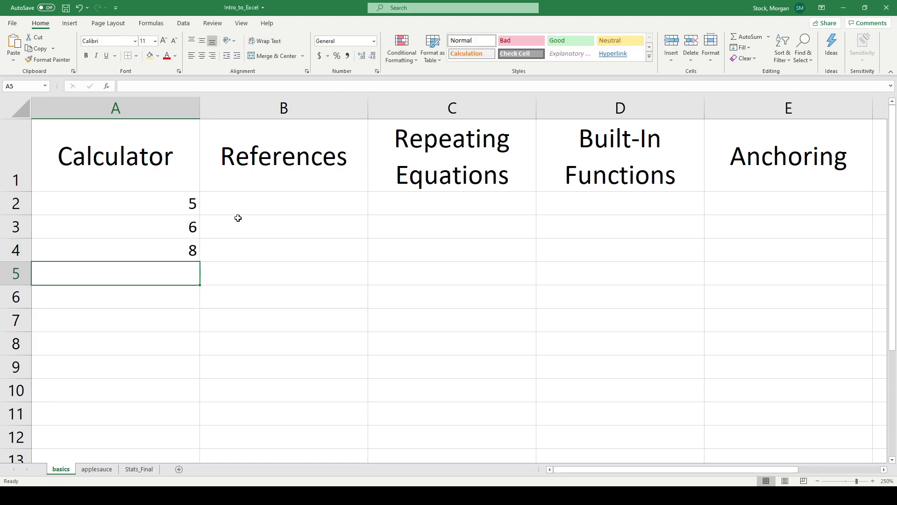
# Step: Enter =5*6 in B2 so it shows 30
pyautogui.click(253, 204)
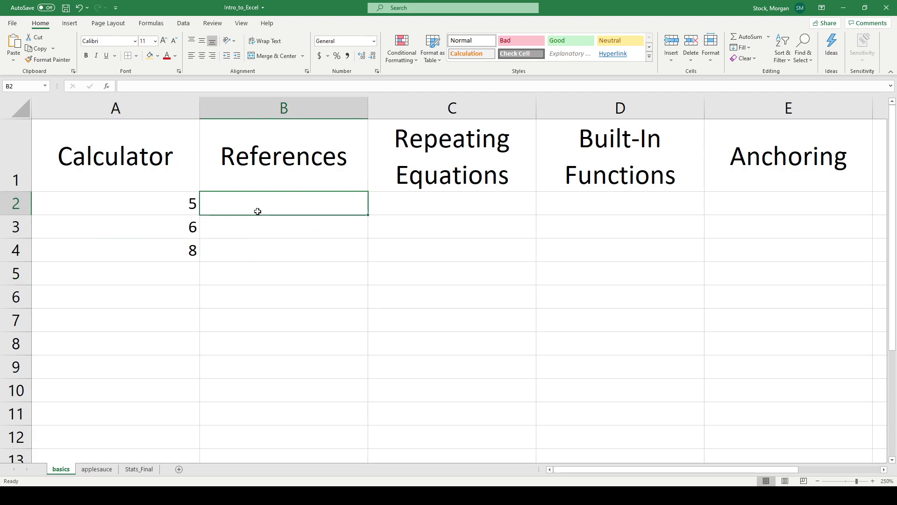
pyautogui.moveTo(180, 211); pyautogui.dragTo(184, 227)
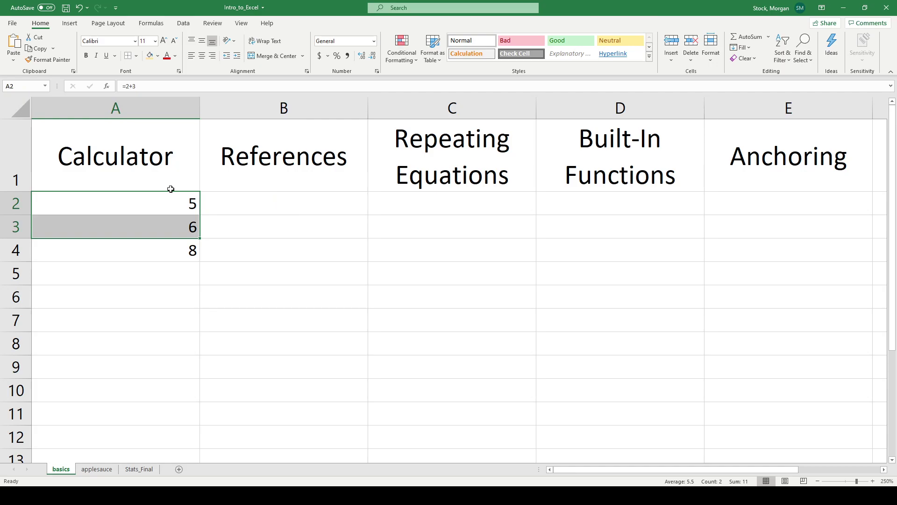
pyautogui.click(166, 206)
pyautogui.click(163, 227)
pyautogui.click(289, 203)
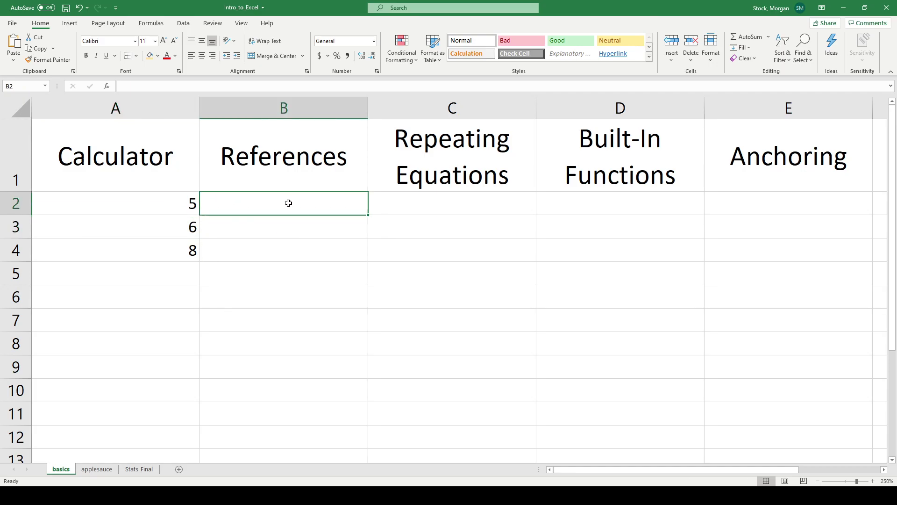
pyautogui.write('=5*6')
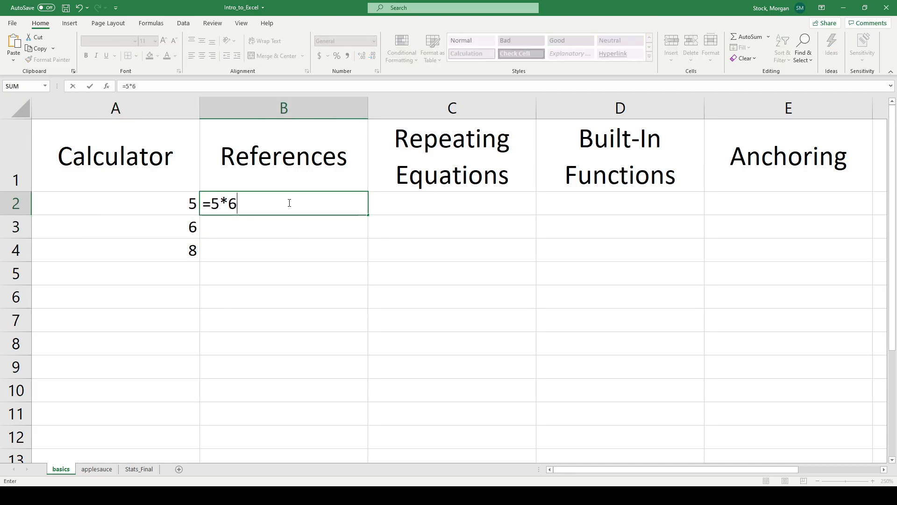
pyautogui.press('Return')
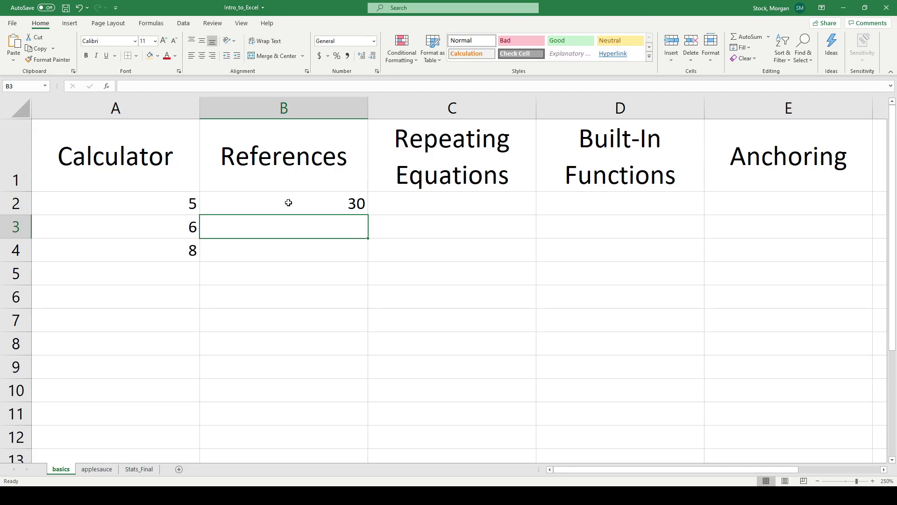
# Step: Build the formula =A2*A3 in B3 using cell references
pyautogui.write('=')
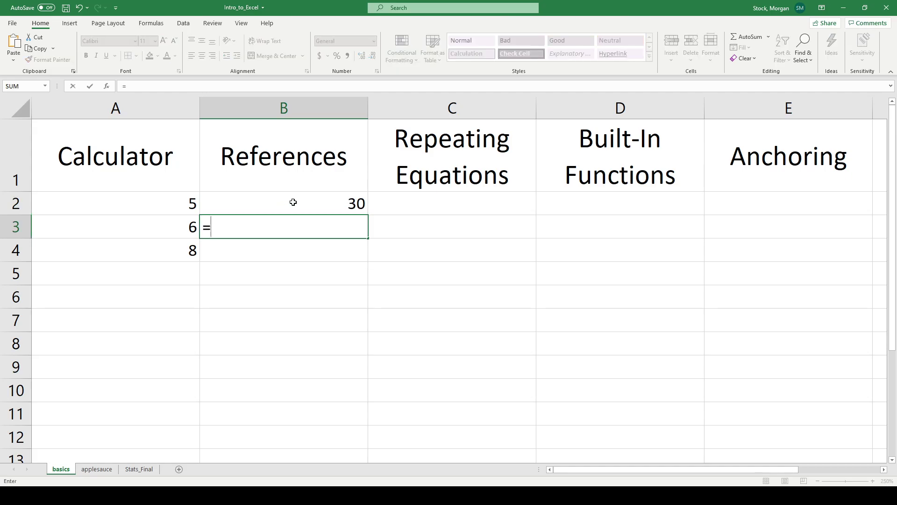
pyautogui.click(162, 206)
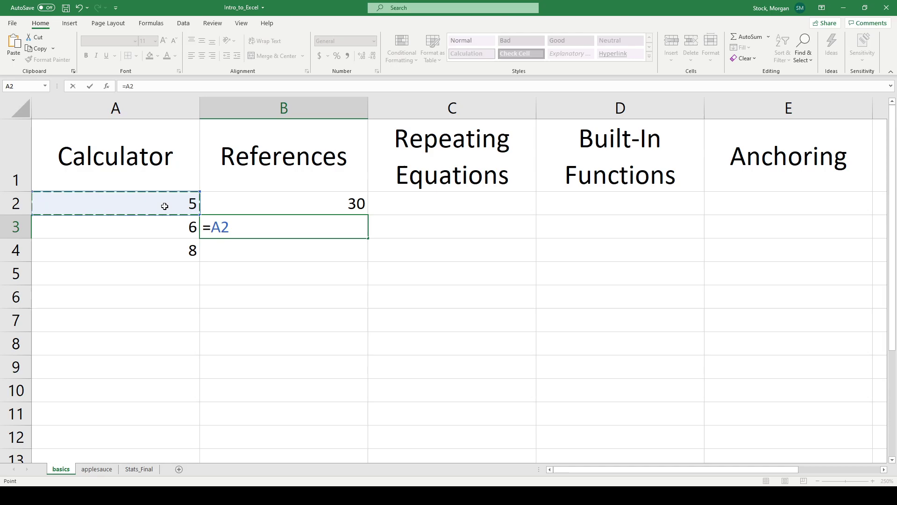
pyautogui.write('*')
pyautogui.click(162, 228)
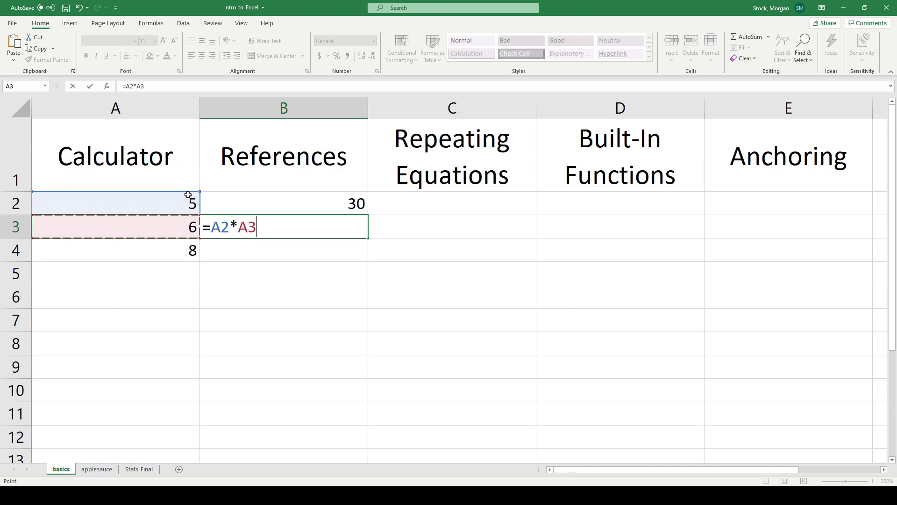
pyautogui.press('Return')
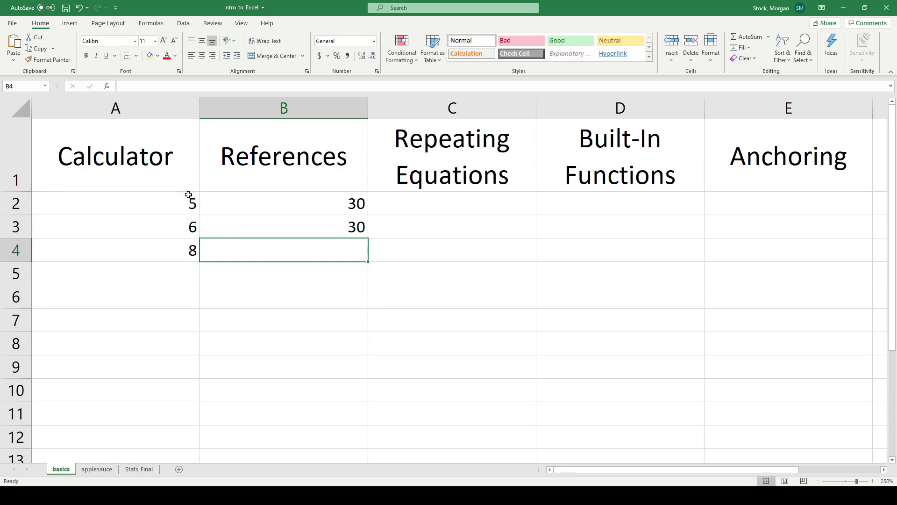
# Step: Inspect the formulas stored in B2 and B3 without changing them
pyautogui.doubleClick(267, 203)
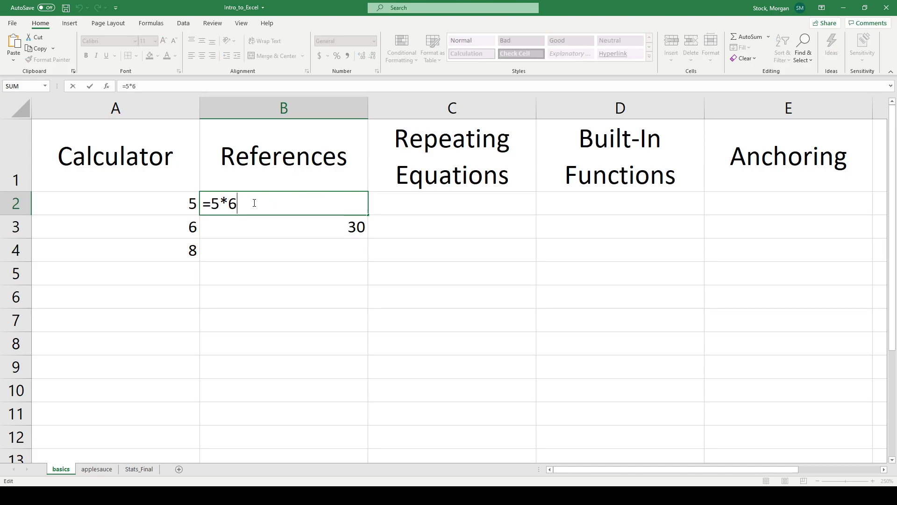
pyautogui.doubleClick(257, 226)
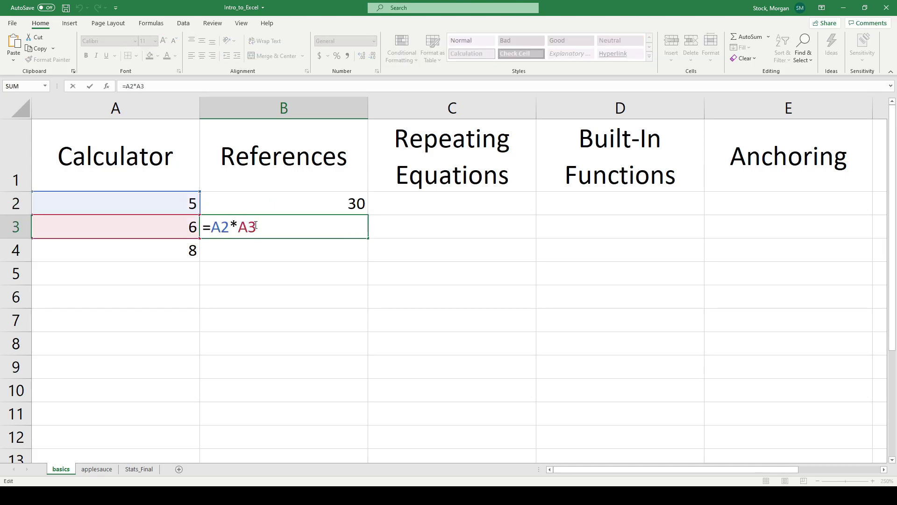
pyautogui.press('Escape')
# Step: Change A2's value to 10 so B3 recalculates to 60
pyautogui.click(173, 218)
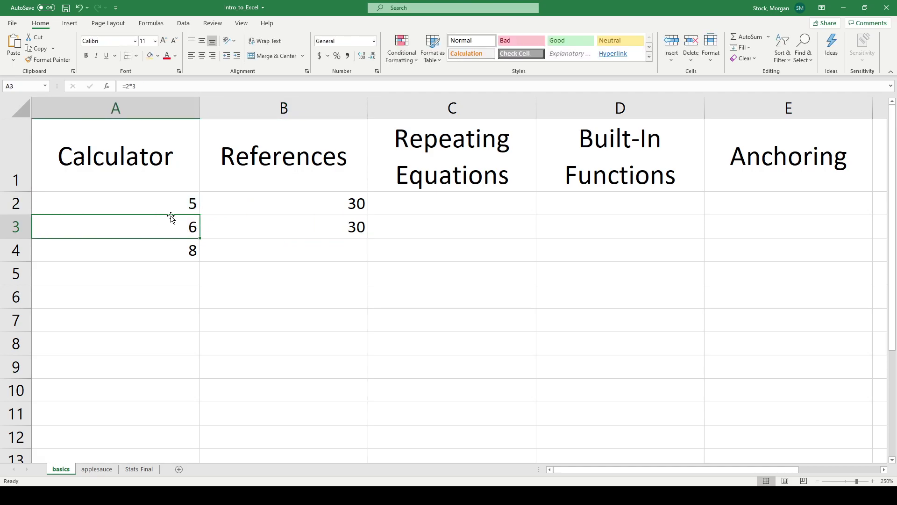
pyautogui.click(172, 211)
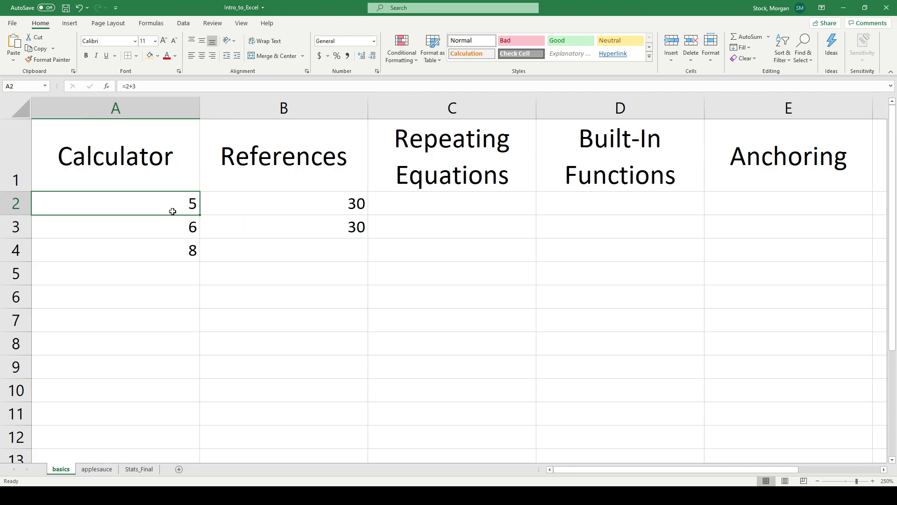
pyautogui.write('8')
pyautogui.press('BackSpace')
pyautogui.write('10')
pyautogui.press('Return')
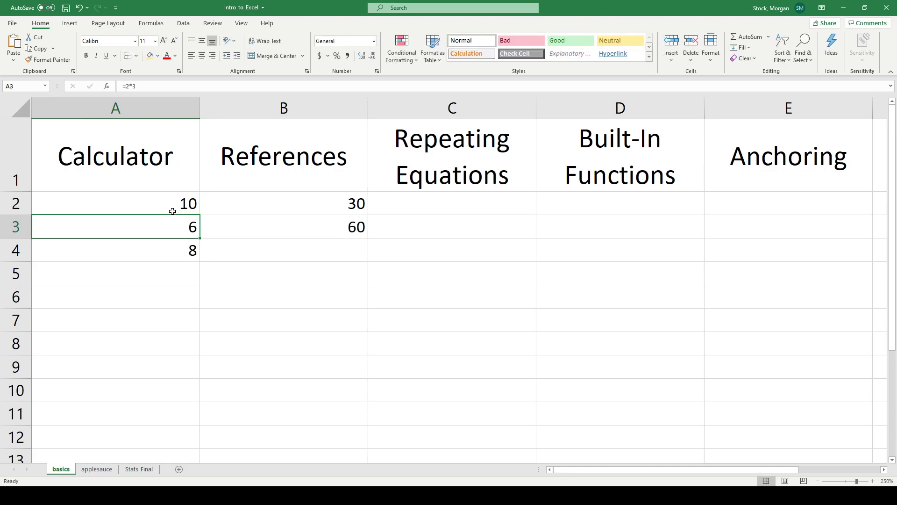
# Step: Recheck B3's =A2*A3 and B2's =5*6 formulas, ending on B4
pyautogui.doubleClick(298, 230)
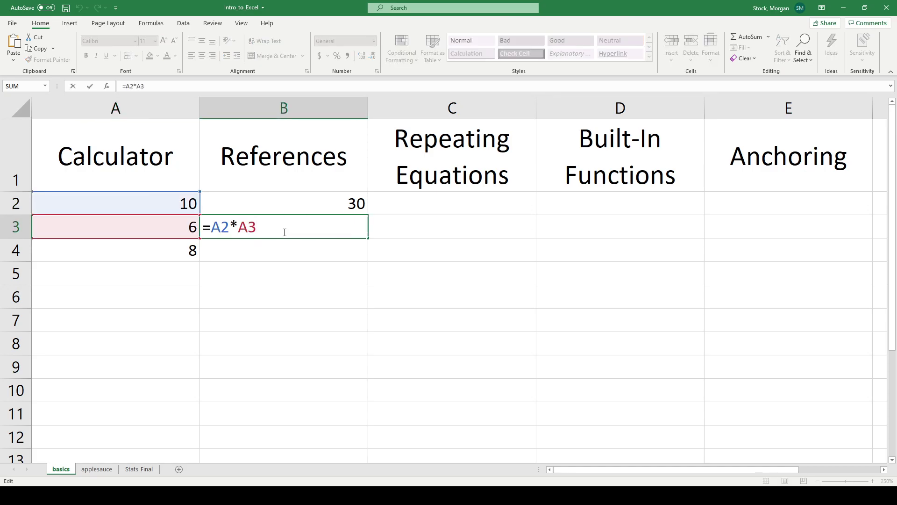
pyautogui.moveTo(284, 232); pyautogui.dragTo(214, 227)
pyautogui.press('Escape')
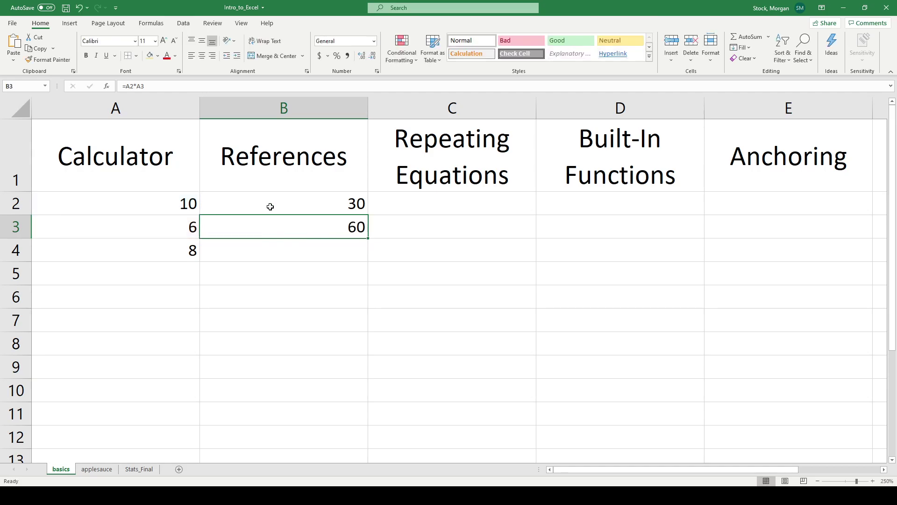
pyautogui.doubleClick(278, 198)
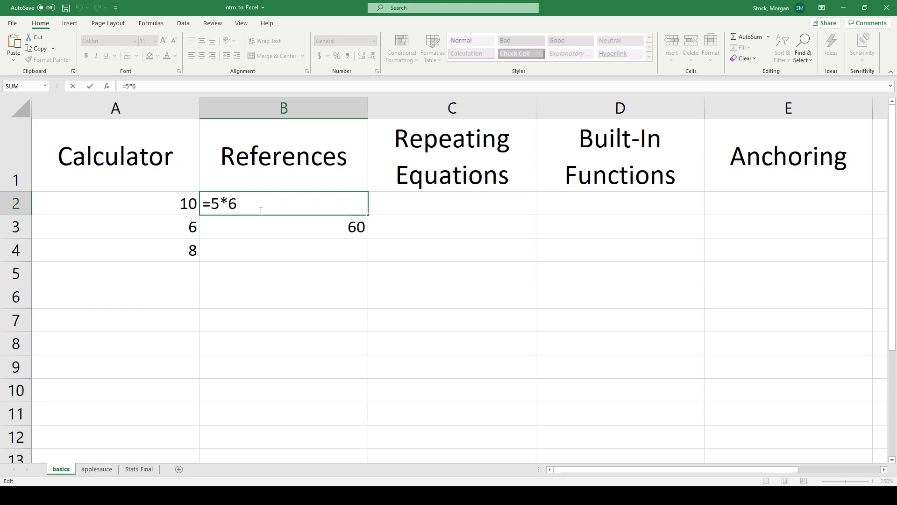
pyautogui.click(274, 251)
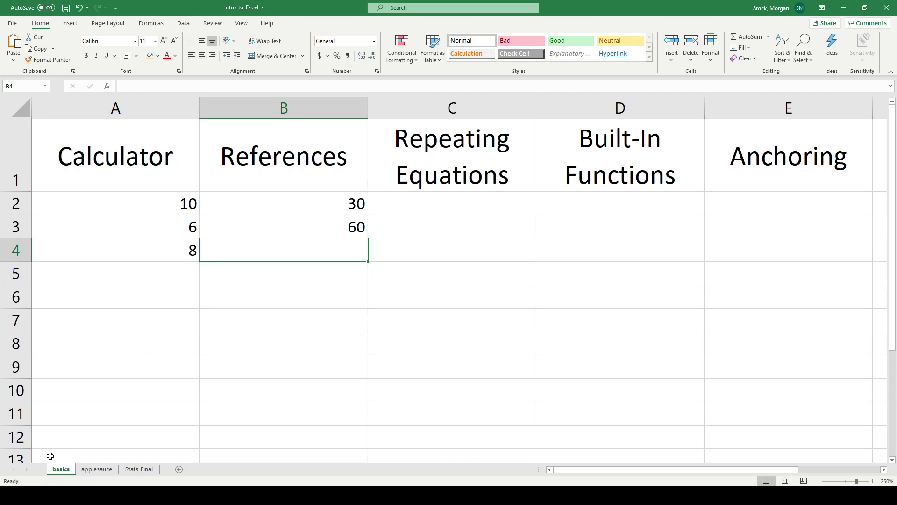
# Step: Check that applesauce sheet's A1 holds 244, then try =A1 in B4 on basics
pyautogui.click(93, 472)
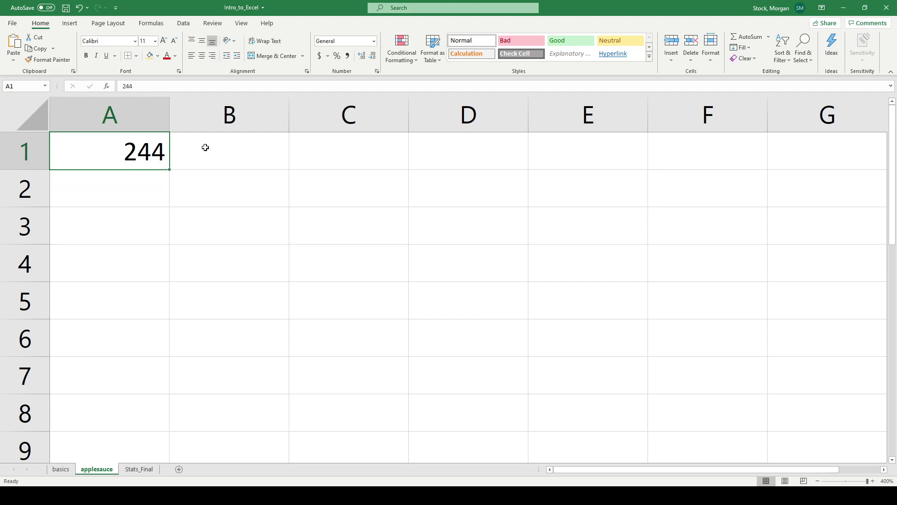
pyautogui.click(128, 176)
pyautogui.press('Up')
pyautogui.click(61, 468)
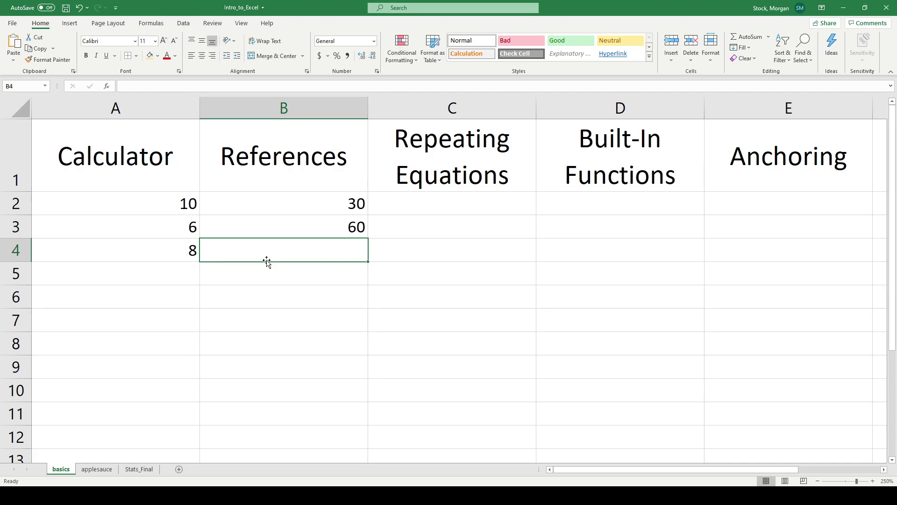
pyautogui.write('=A1')
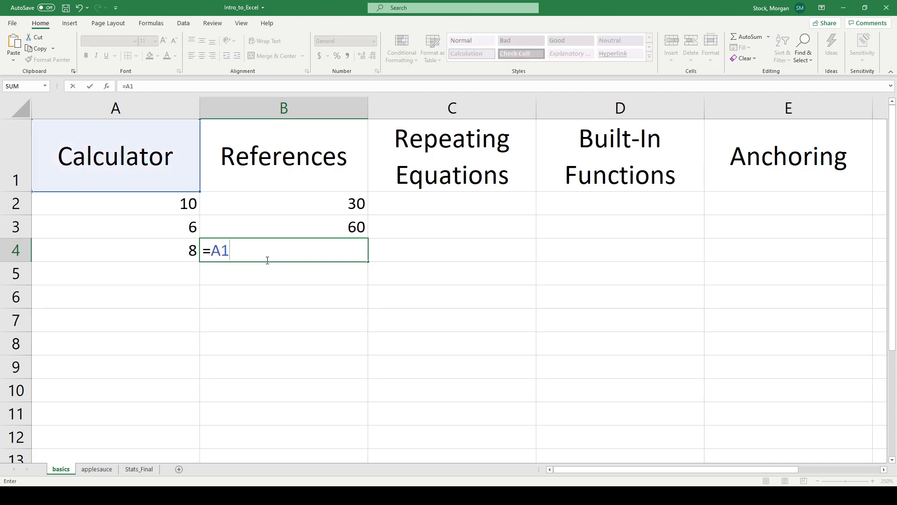
pyautogui.press('Return')
# Step: Replace B4's content with =applesauce!A1 so it shows 244
pyautogui.click(282, 251)
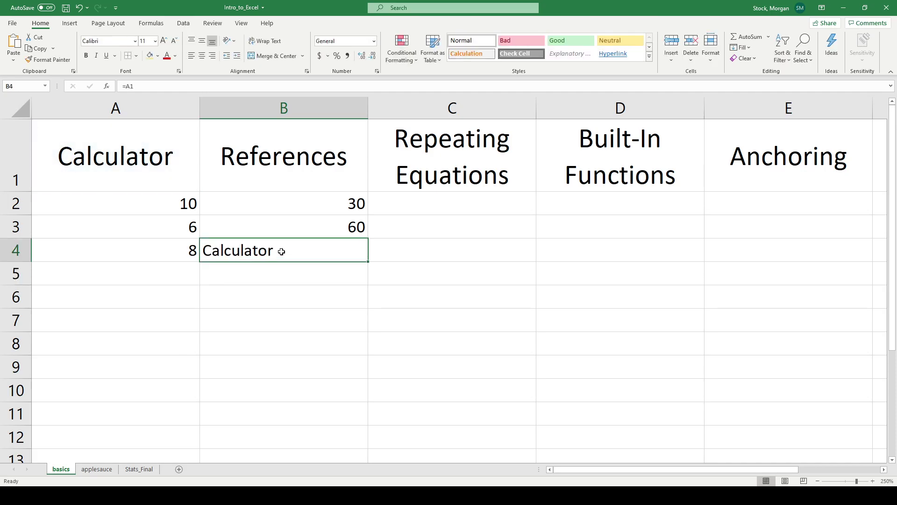
pyautogui.click(102, 132)
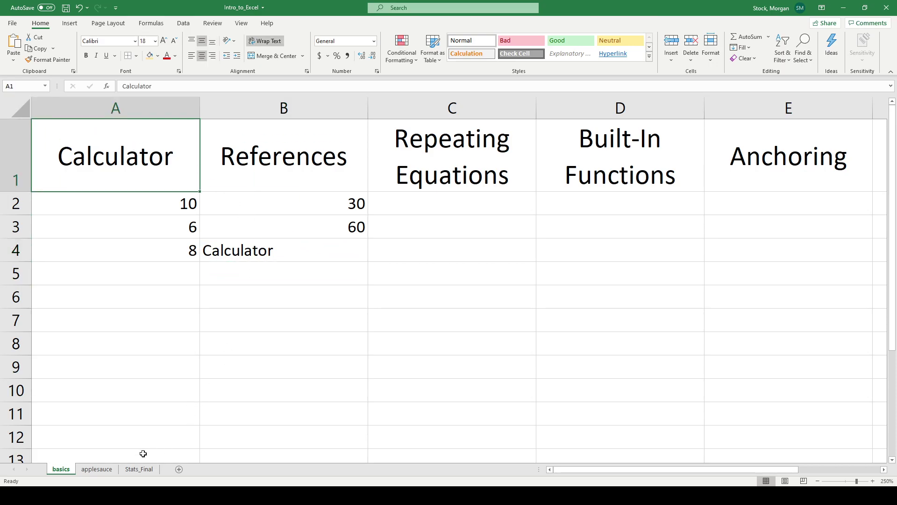
pyautogui.click(298, 251)
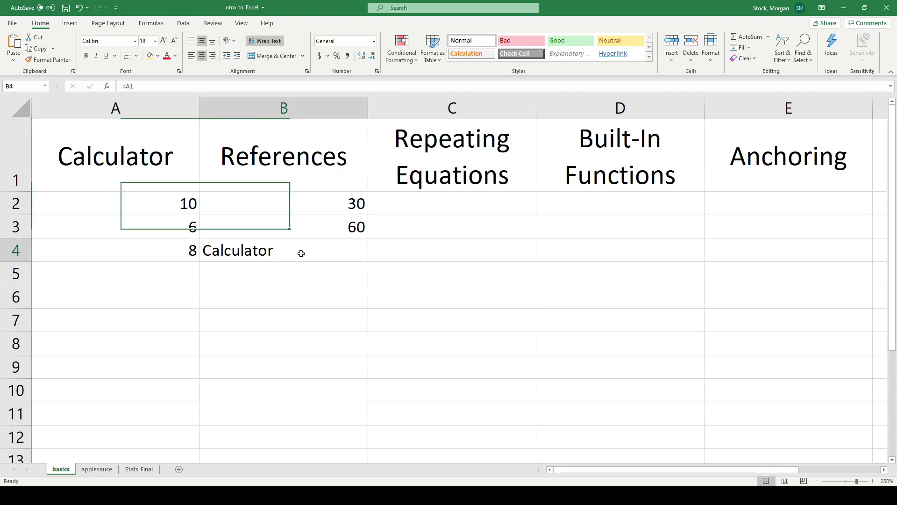
pyautogui.press('Delete')
pyautogui.write('=')
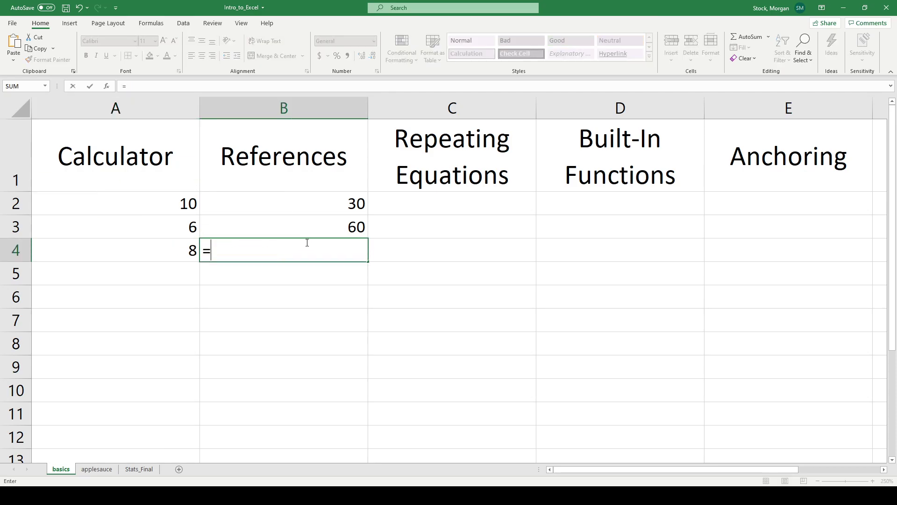
pyautogui.write('applesauce!')
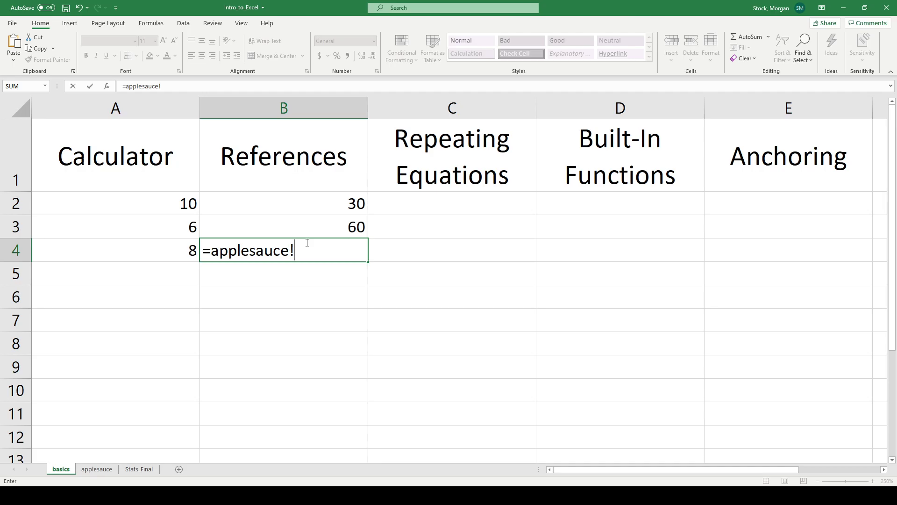
pyautogui.write('A1')
pyautogui.press('Return')
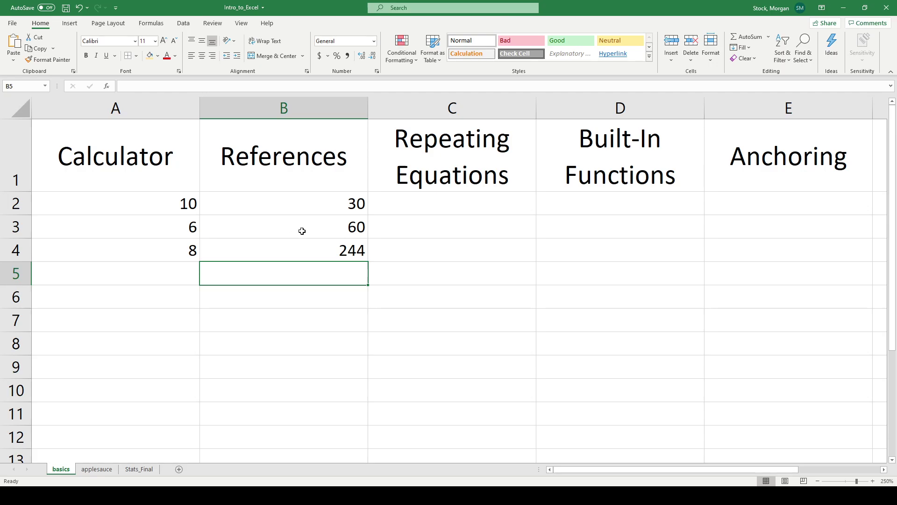
# Step: Enter =applesauce!A1*B4 in B5 to get 488, then review the References formulas
pyautogui.write('=apples')
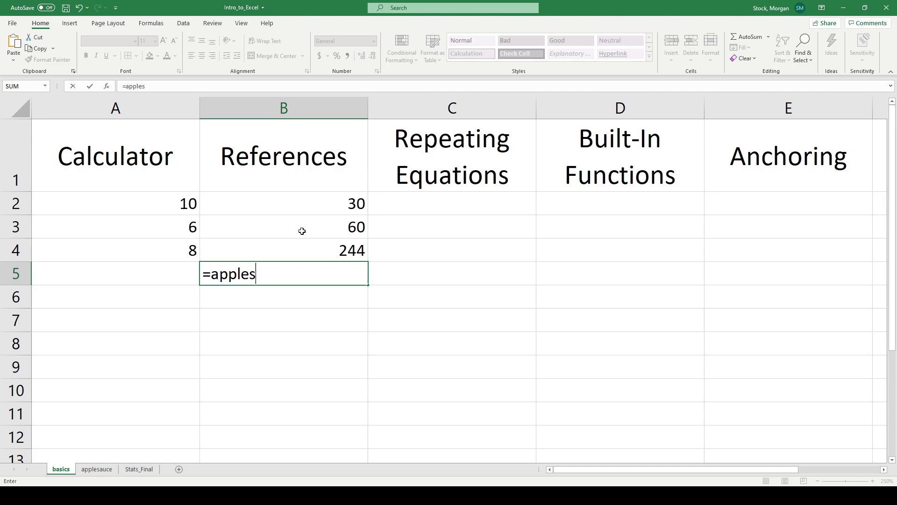
pyautogui.write('auce!A1*')
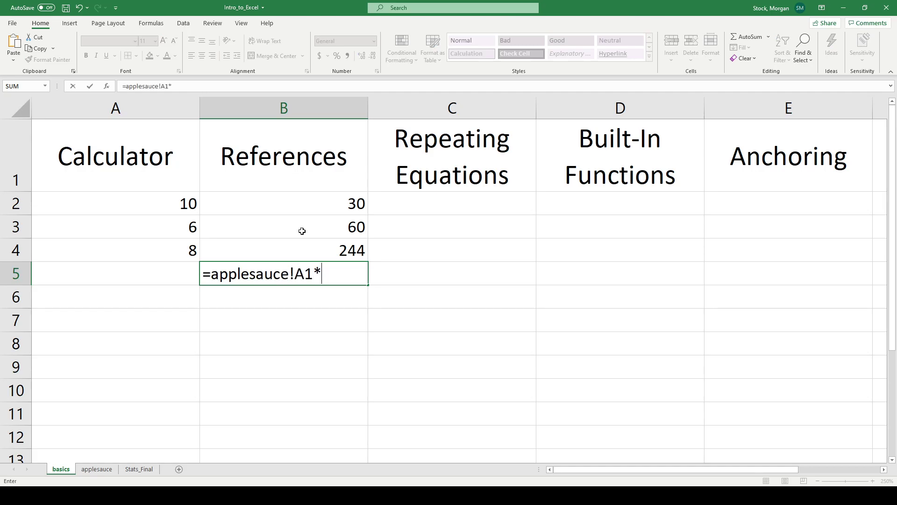
pyautogui.write('B4')
pyautogui.press('Return')
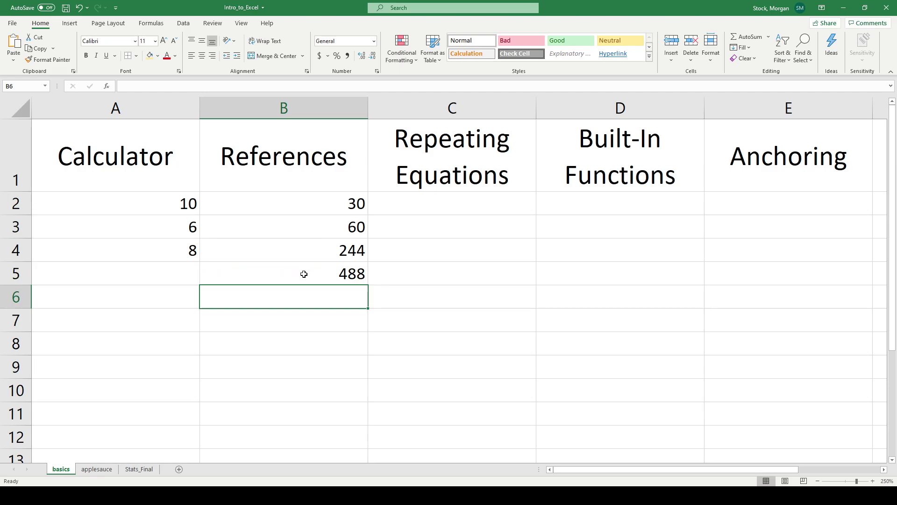
pyautogui.click(227, 246)
pyautogui.click(292, 201)
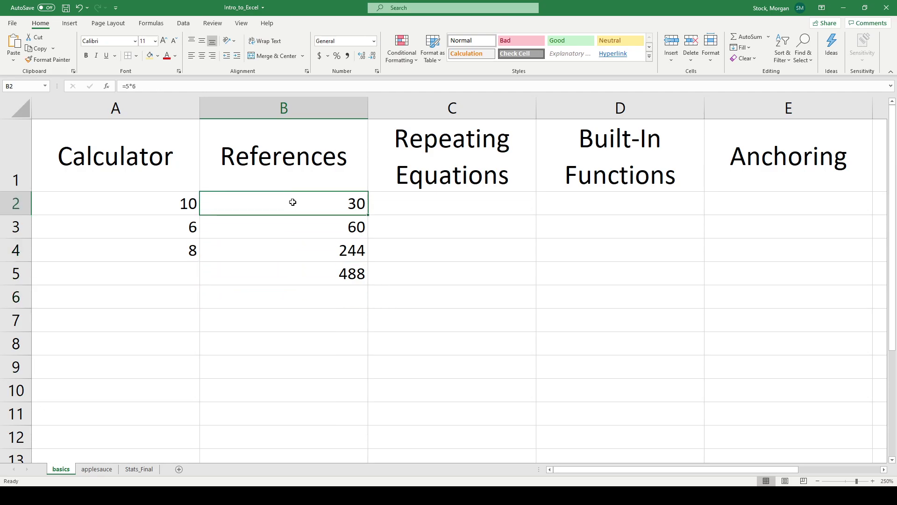
pyautogui.click(299, 240)
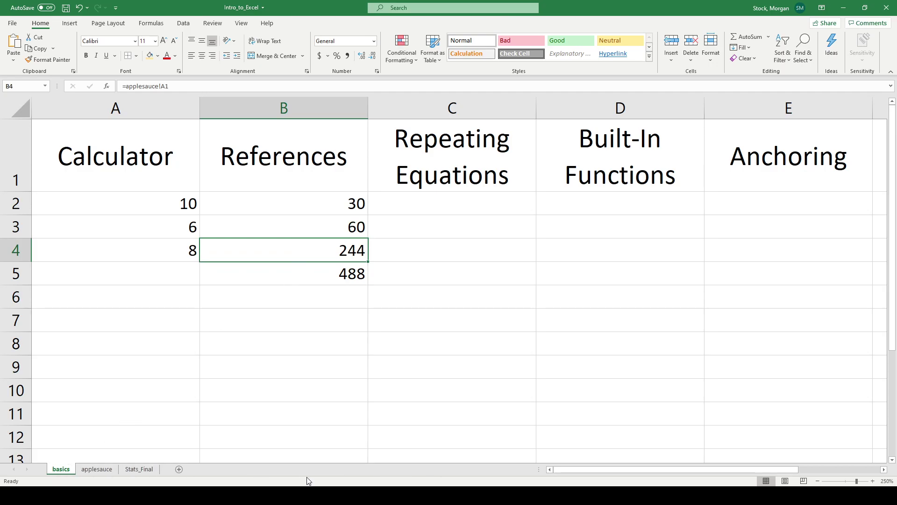
pyautogui.click(482, 203)
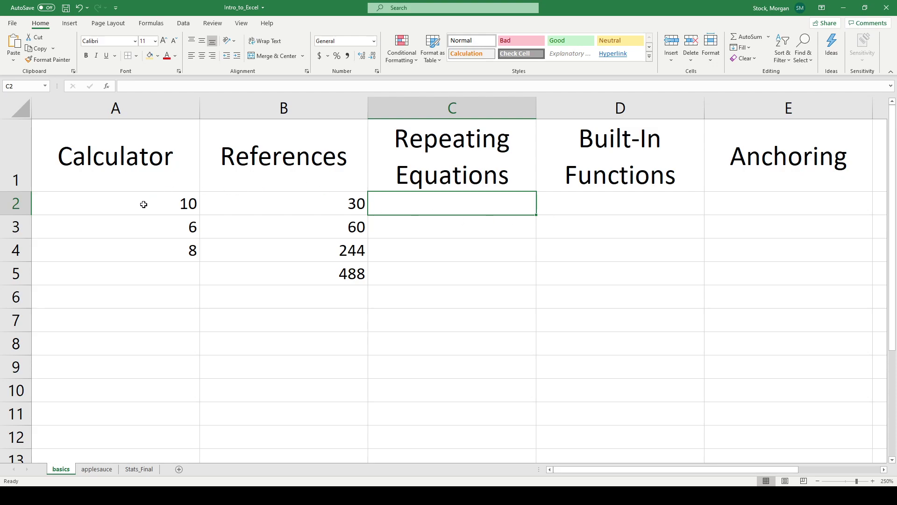
pyautogui.click(168, 206)
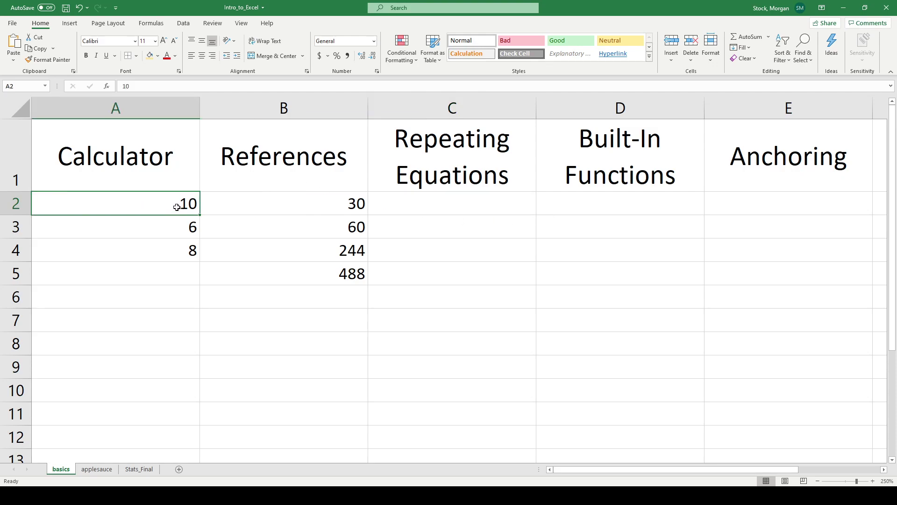
pyautogui.click(268, 203)
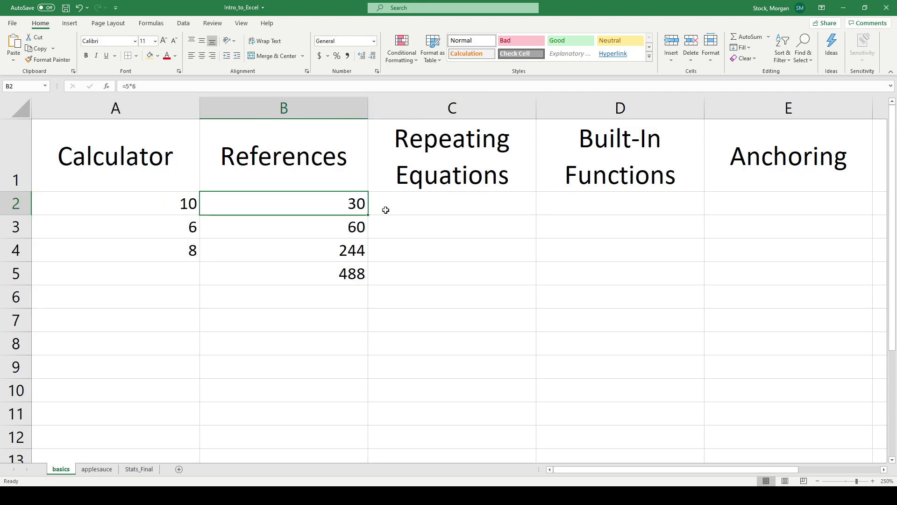
pyautogui.click(406, 204)
pyautogui.write('=')
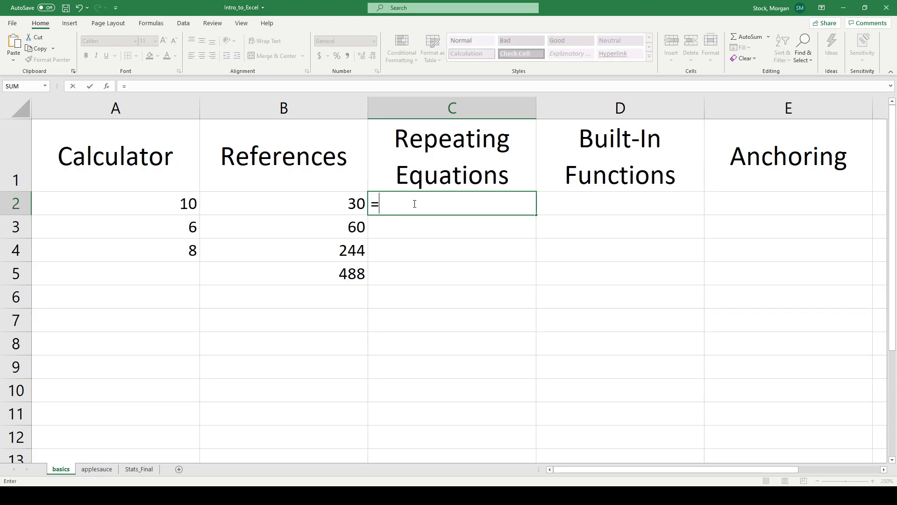
pyautogui.click(136, 203)
pyautogui.write('*')
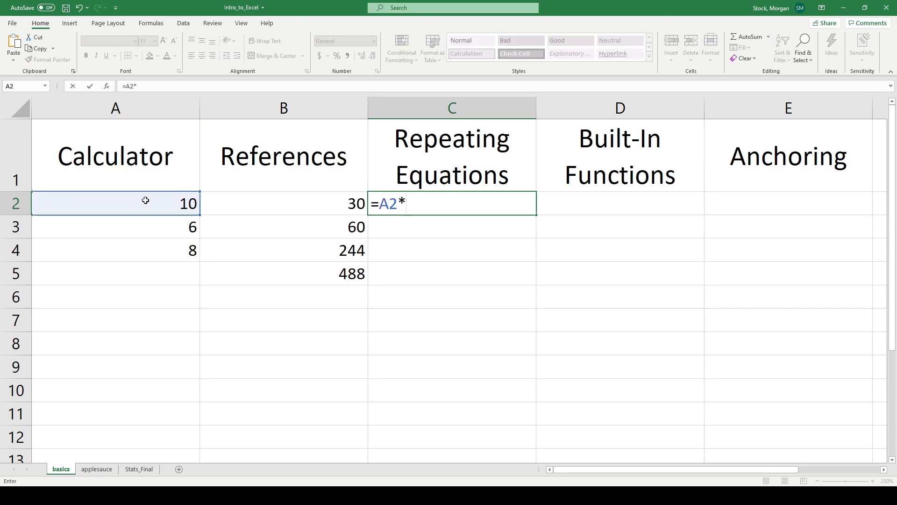
pyautogui.click(328, 212)
pyautogui.press('Return')
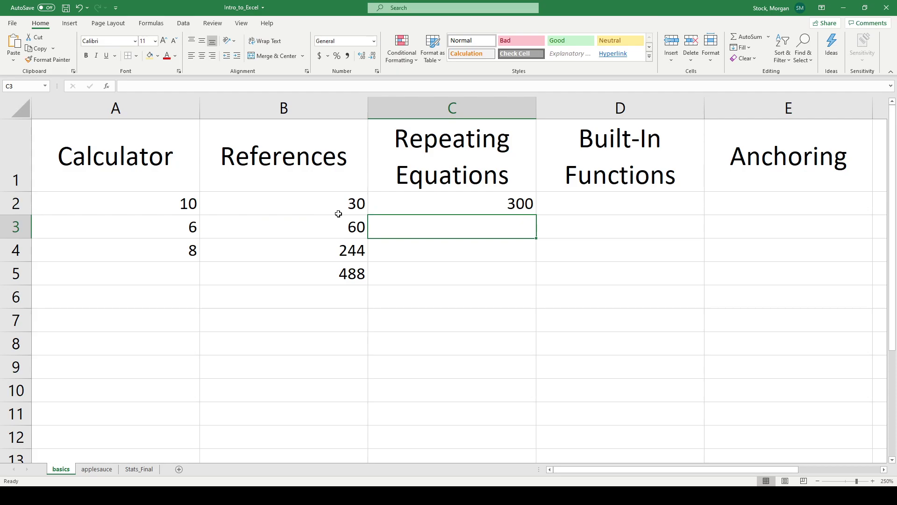
pyautogui.write('=')
pyautogui.click(148, 223)
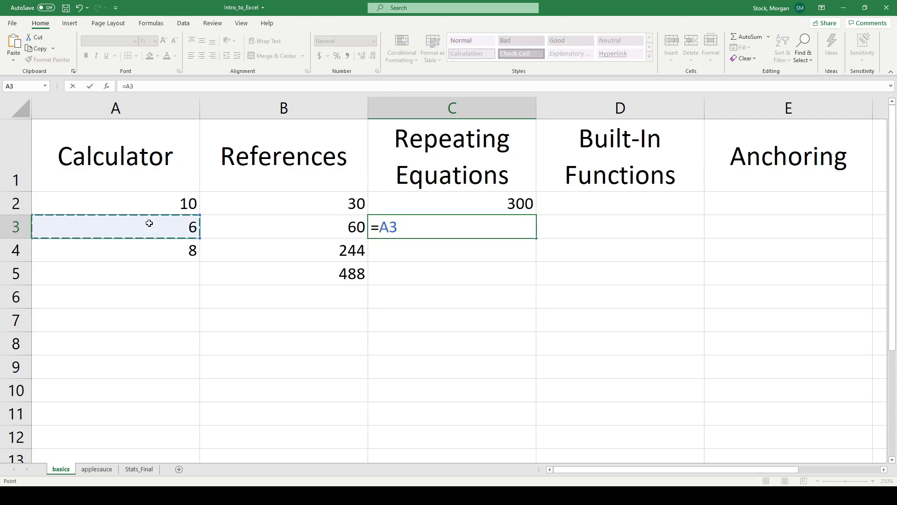
pyautogui.write('*')
pyautogui.click(286, 227)
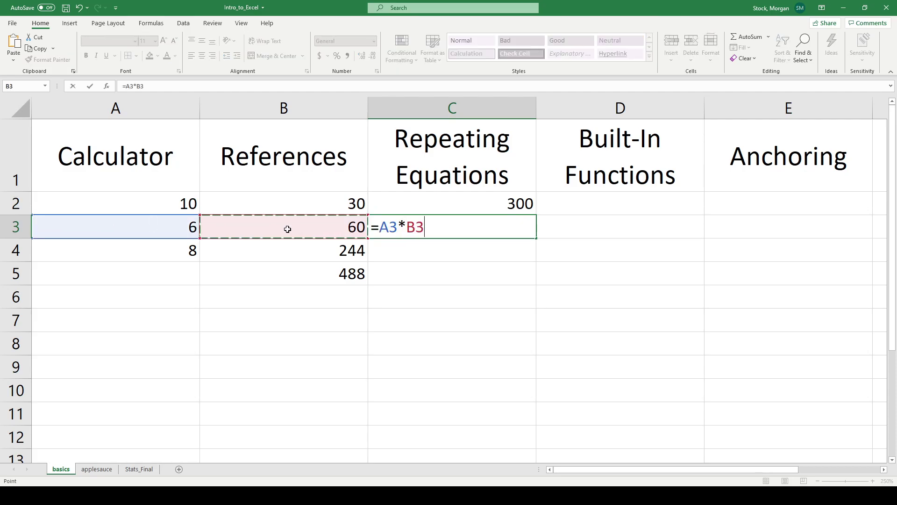
pyautogui.press('Return')
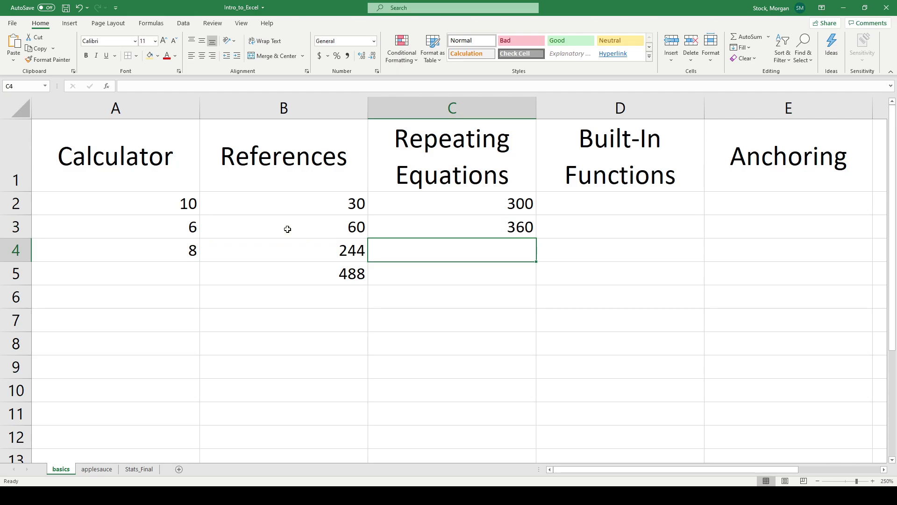
pyautogui.press('Up')
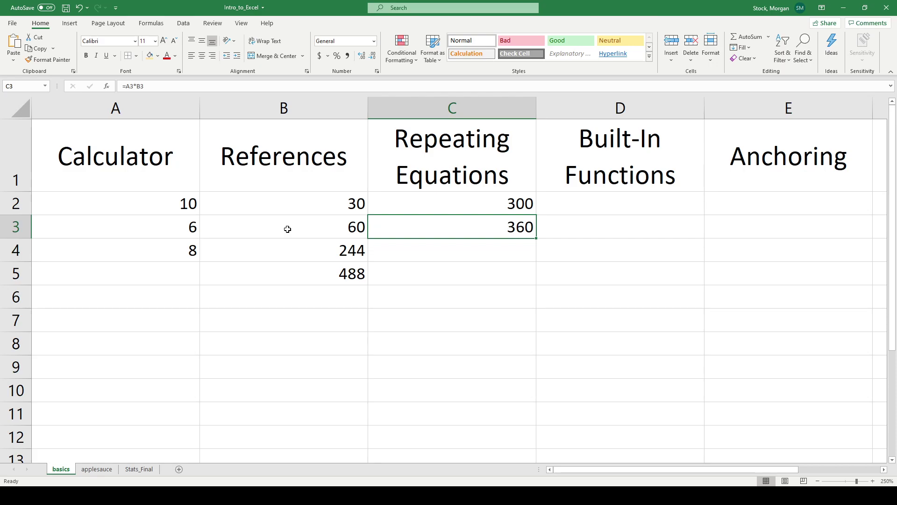
pyautogui.press('Delete')
pyautogui.click(449, 210)
pyautogui.doubleClick(489, 203)
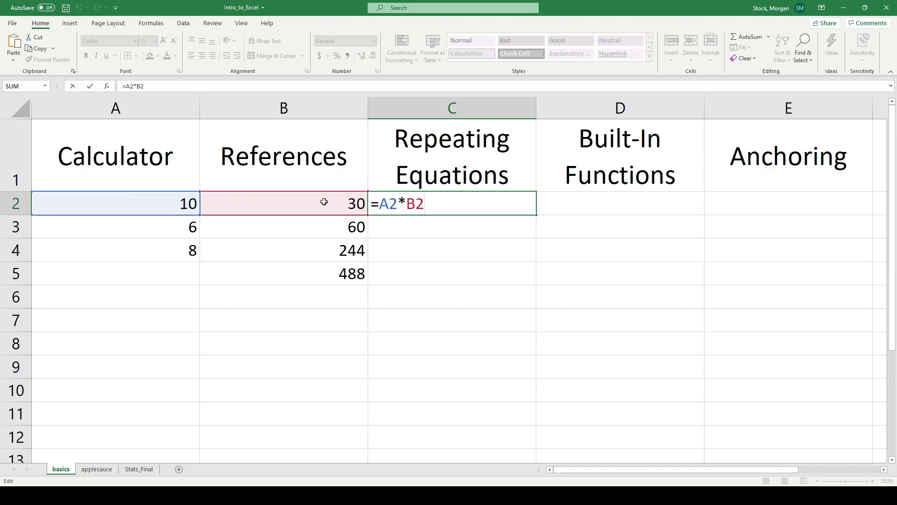
pyautogui.press('Return')
pyautogui.click(410, 203)
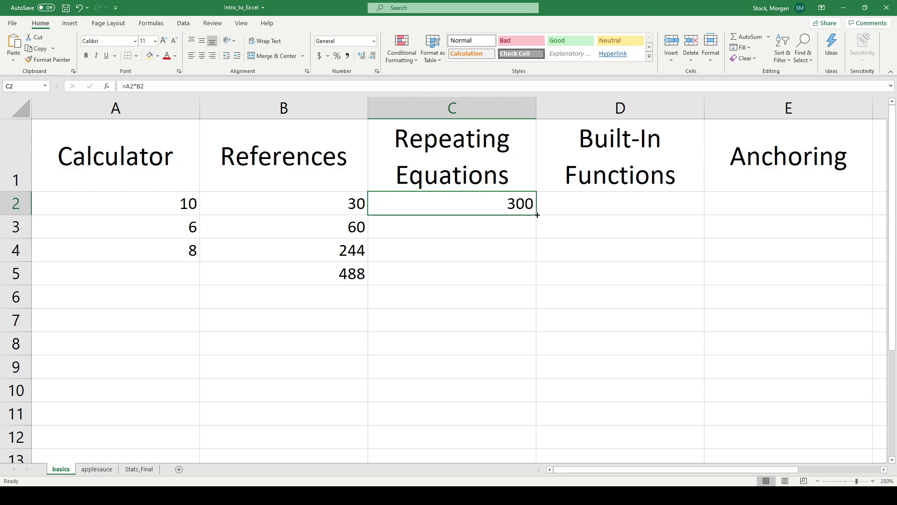
# Step: Fill C2's product formula into C3 and confirm it reads =A3*B3
pyautogui.moveTo(537, 215); pyautogui.dragTo(537, 236)
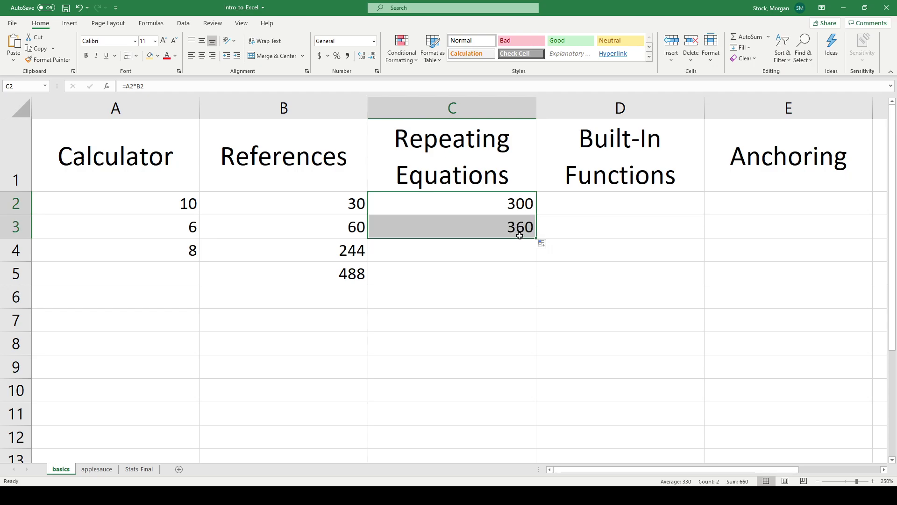
pyautogui.click(507, 252)
pyautogui.doubleClick(511, 227)
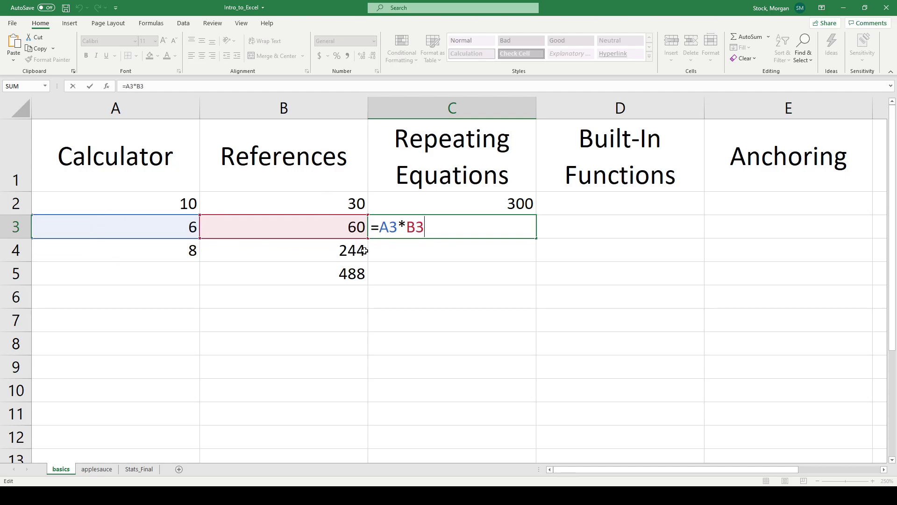
pyautogui.press('Return')
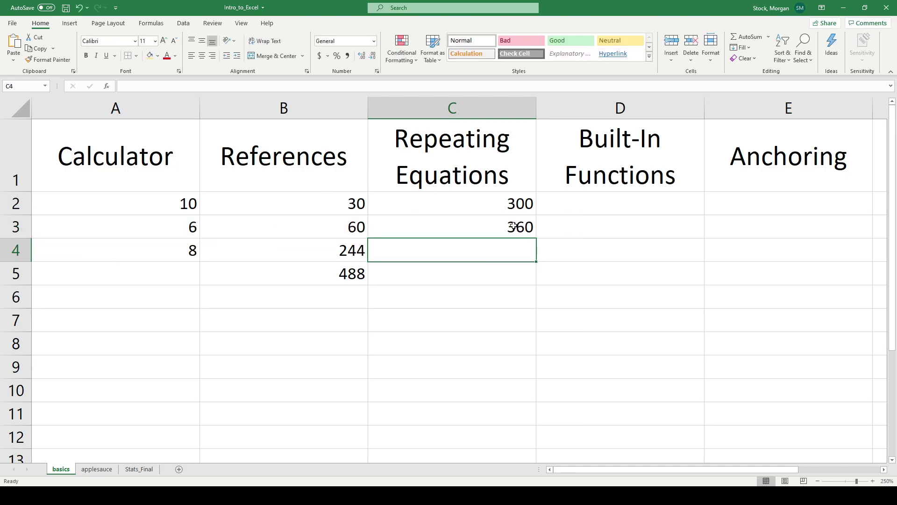
pyautogui.doubleClick(515, 226)
pyautogui.press('Escape')
# Step: Fill the product formula down through C5 and confirm C5 reads =A5*B5
pyautogui.moveTo(536, 238); pyautogui.dragTo(527, 277)
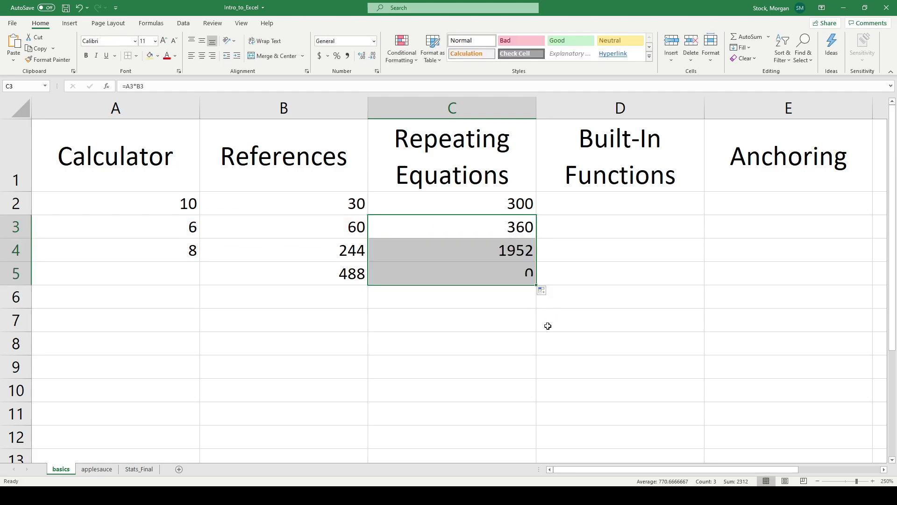
pyautogui.click(500, 296)
pyautogui.click(504, 278)
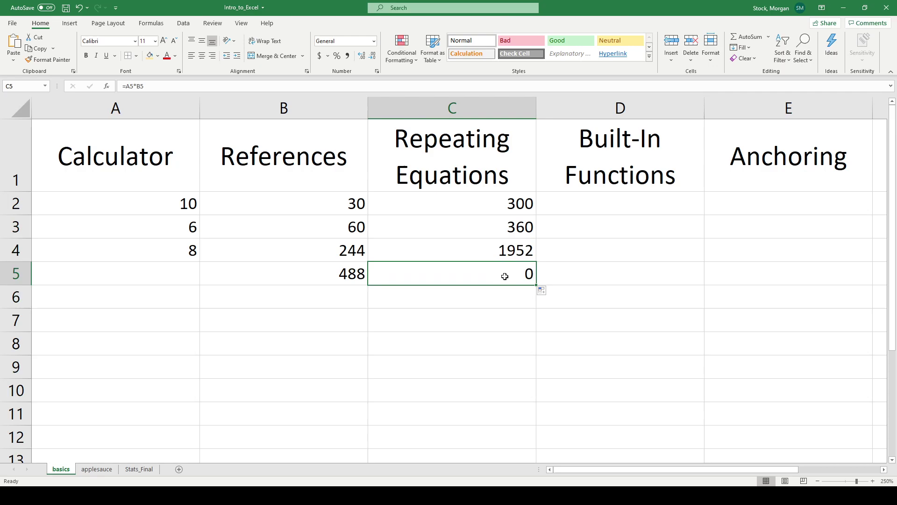
pyautogui.doubleClick(505, 276)
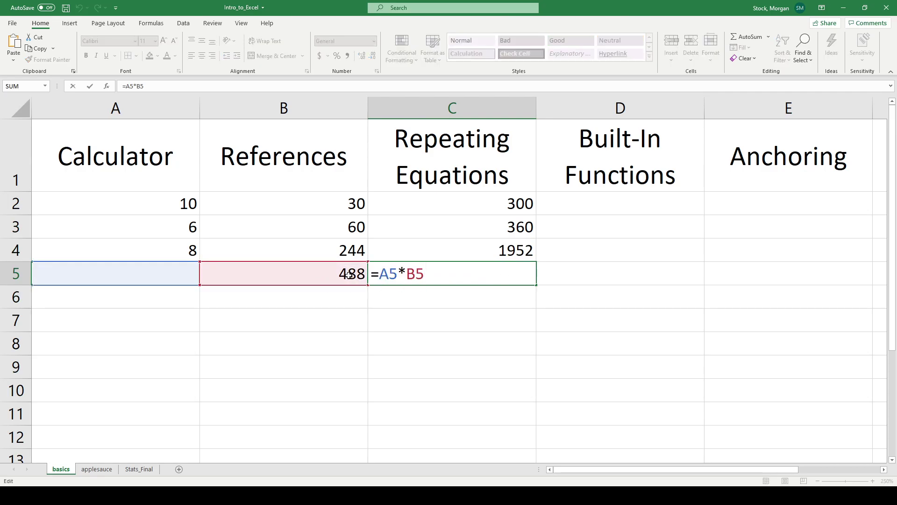
pyautogui.hotkey('ctrl', 'Return')
# Step: Enter 9 in A5 so C5 shows 4392
pyautogui.click(281, 281)
pyautogui.click(164, 278)
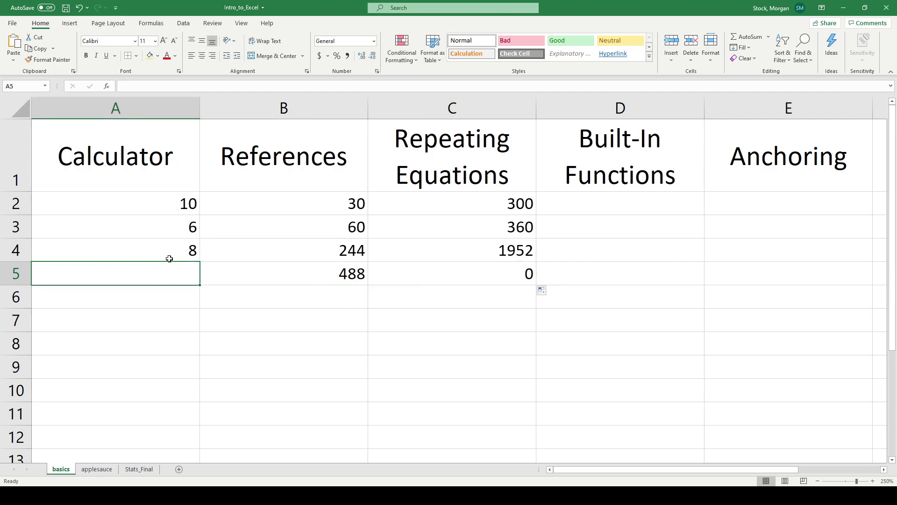
pyautogui.write('9')
pyautogui.press('Return')
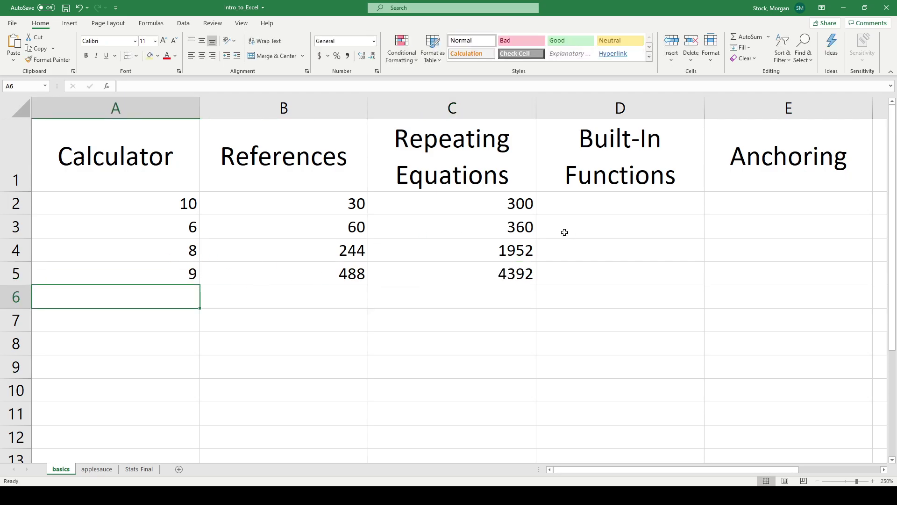
# Step: Change A3's formula to =2*3^3 so it gives 54
pyautogui.click(505, 272)
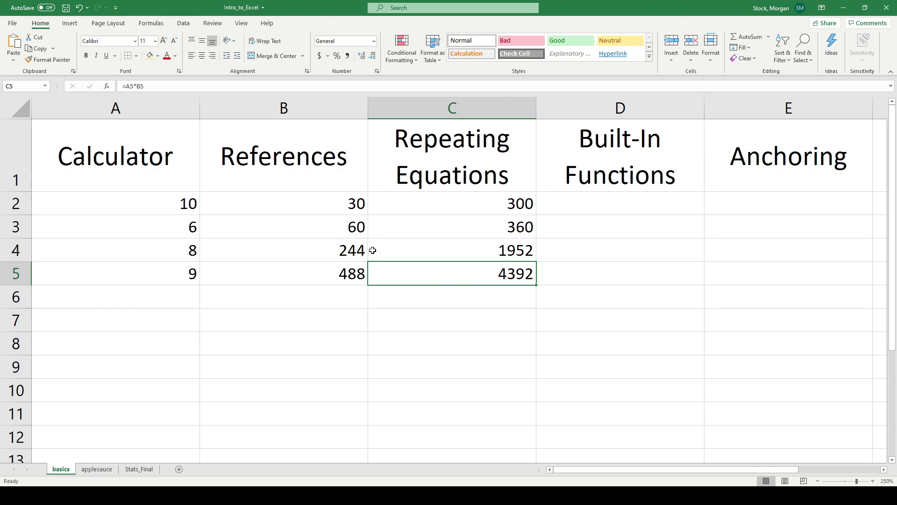
pyautogui.click(133, 220)
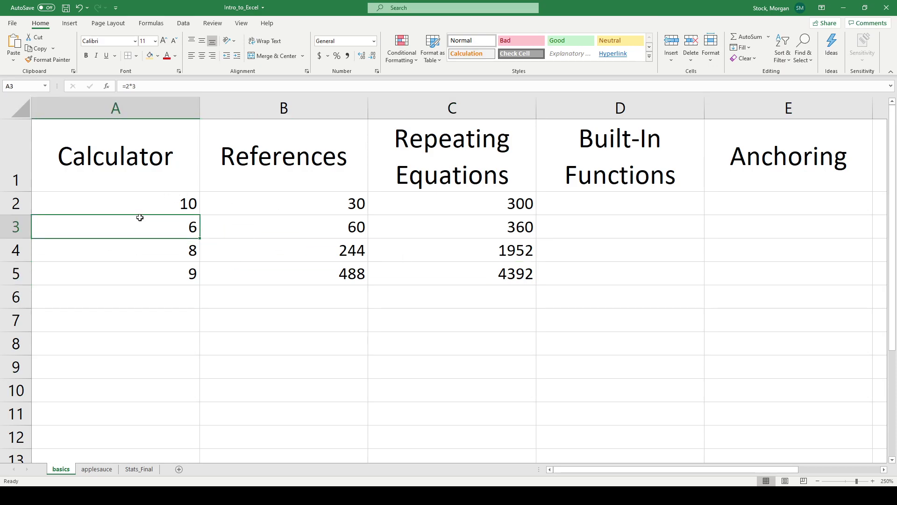
pyautogui.doubleClick(140, 217)
pyautogui.write('^3')
pyautogui.hotkey('ctrl', 'Return')
pyautogui.press('Down')
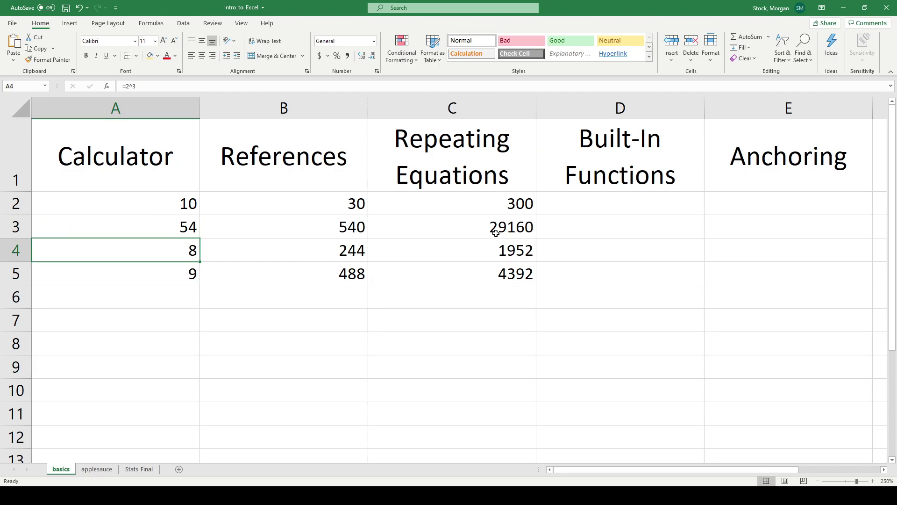
# Step: Enter 94 in A6 and 23 in B6
pyautogui.click(137, 292)
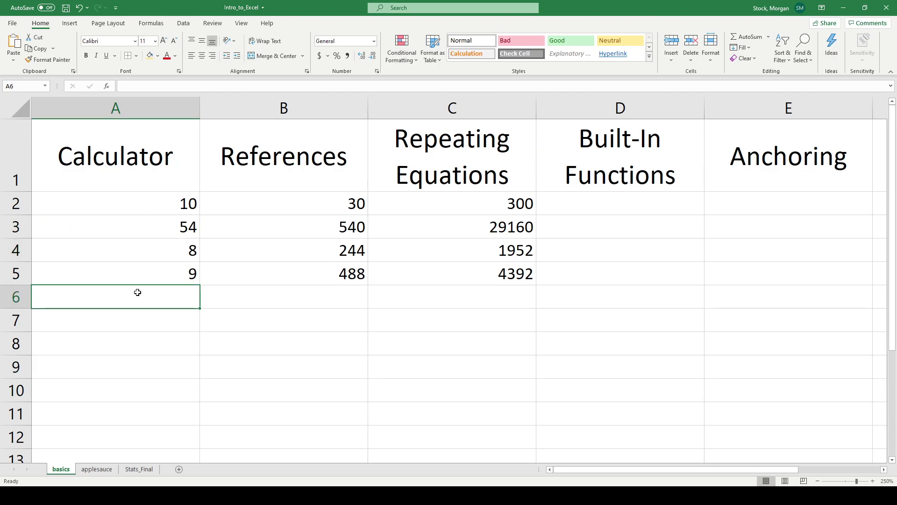
pyautogui.write('94')
pyautogui.press('Return')
pyautogui.click(235, 296)
pyautogui.write('23')
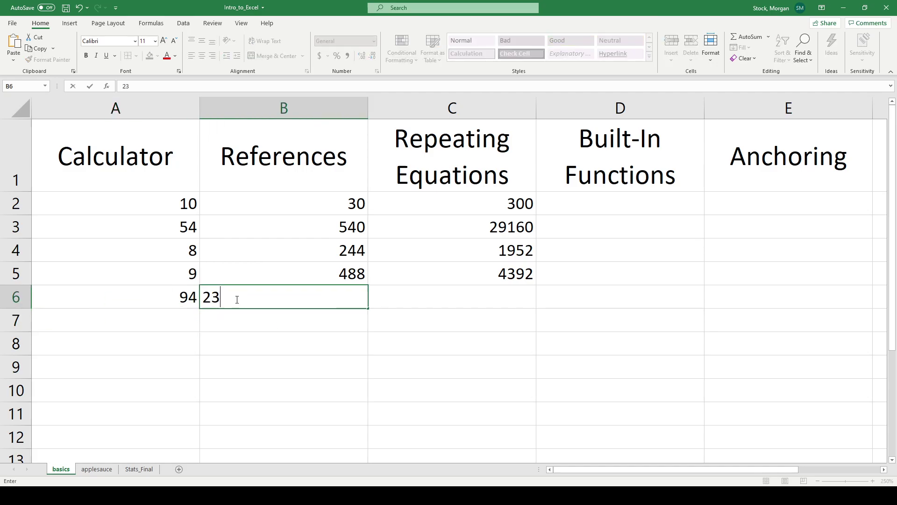
pyautogui.press('Return')
# Step: Extend the product formula from C5 to C6, showing 2162
pyautogui.click(534, 274)
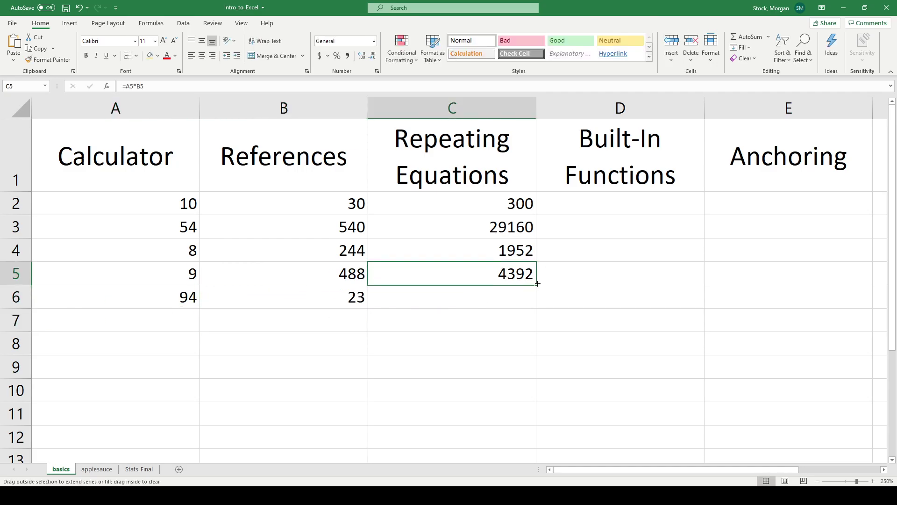
pyautogui.moveTo(537, 283); pyautogui.dragTo(537, 303)
pyautogui.click(509, 329)
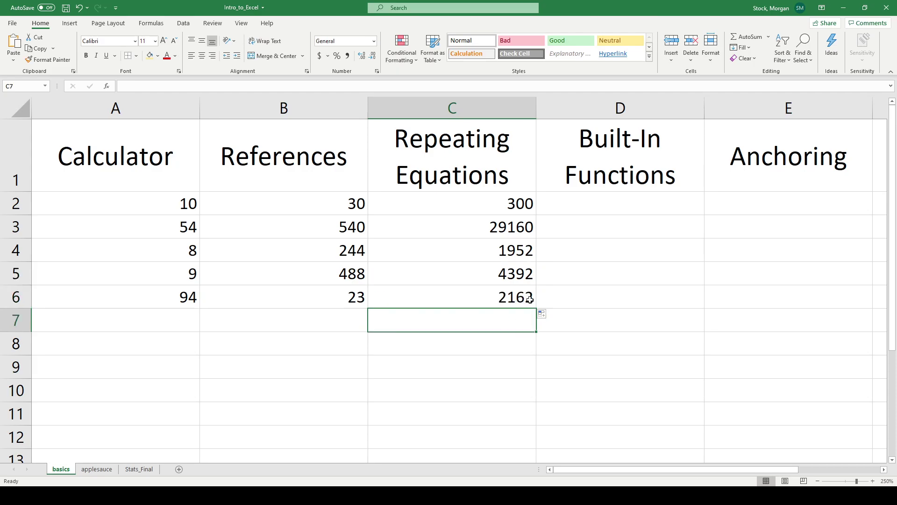
pyautogui.click(592, 205)
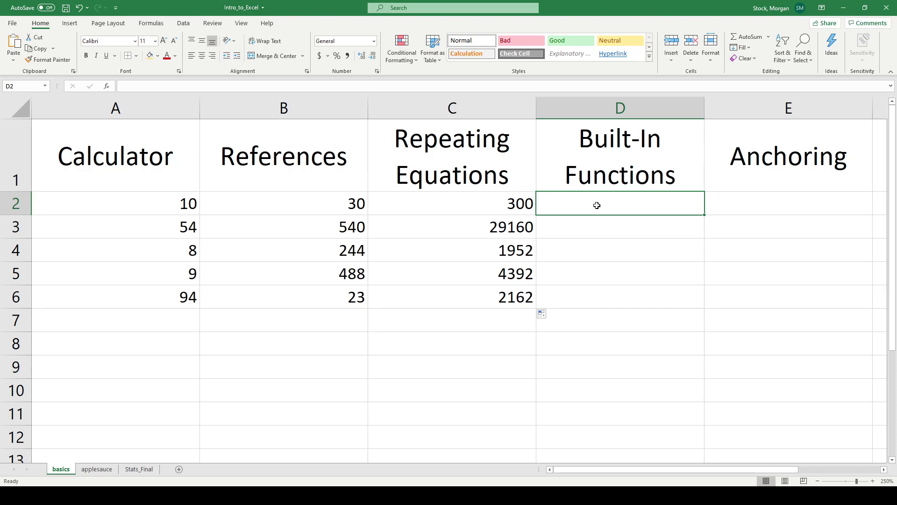
pyautogui.write('=')
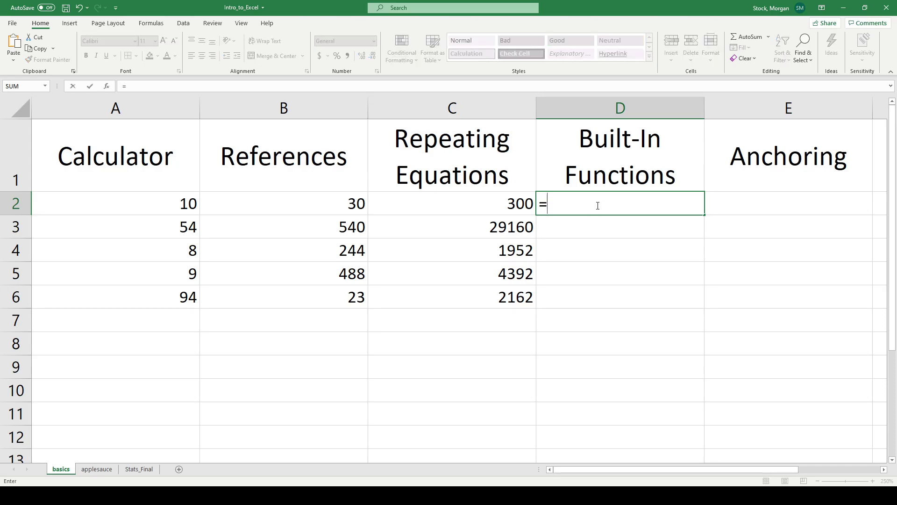
pyautogui.write('A')
pyautogui.write('VERAGE')
pyautogui.write('(1,3')
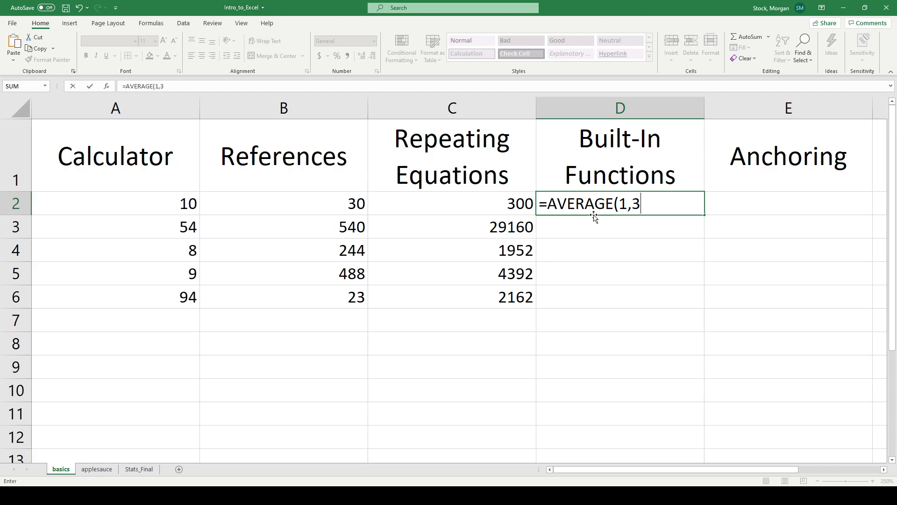
pyautogui.write(',7,45)')
pyautogui.press('Return')
pyautogui.click(607, 204)
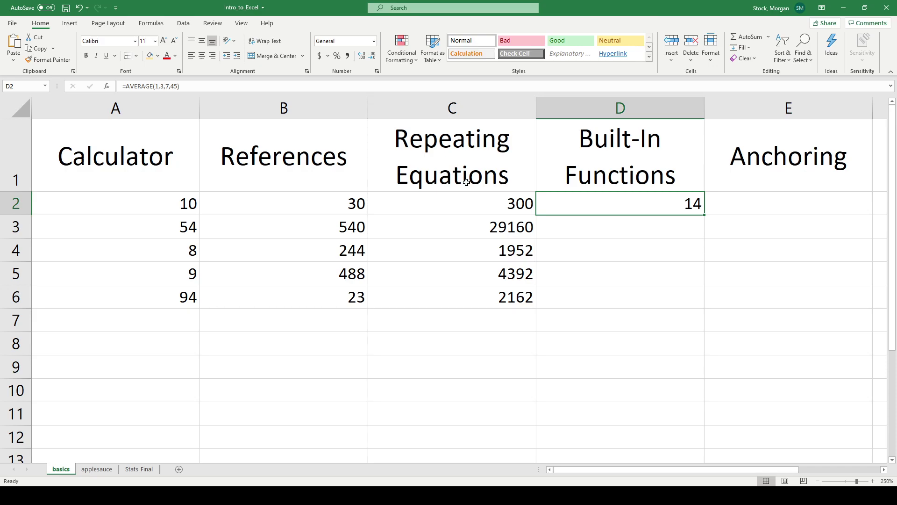
pyautogui.press('Delete')
# Step: Enter =AVERAGE(A2:C2) in D2, giving 113.3333333
pyautogui.write('=')
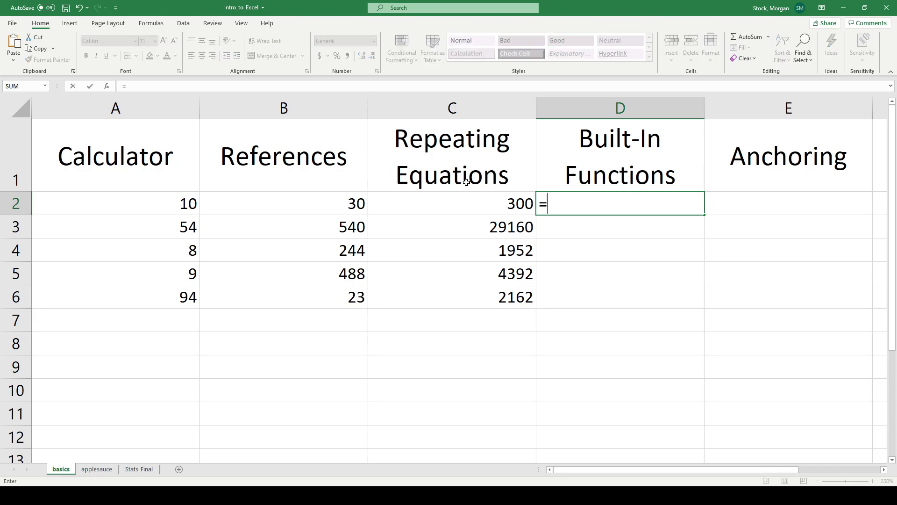
pyautogui.write('AVERAGE')
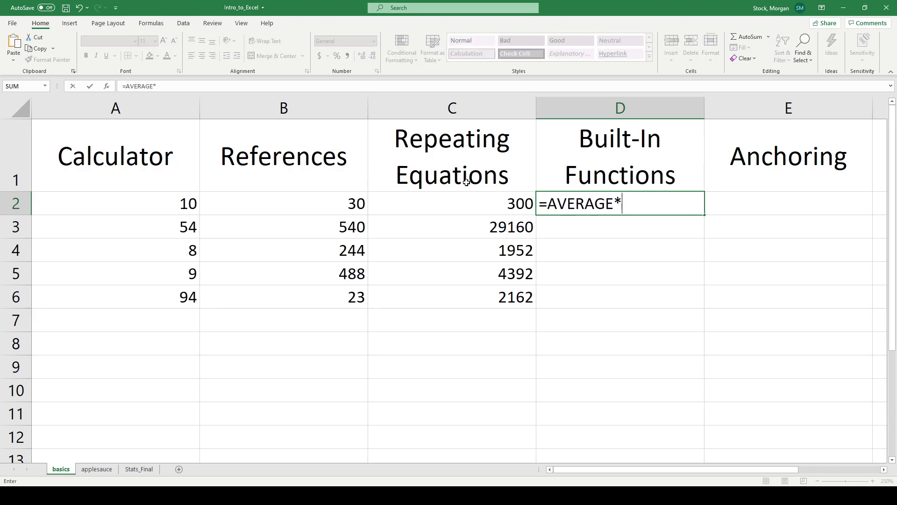
pyautogui.write('(')
pyautogui.moveTo(126, 207); pyautogui.dragTo(463, 200)
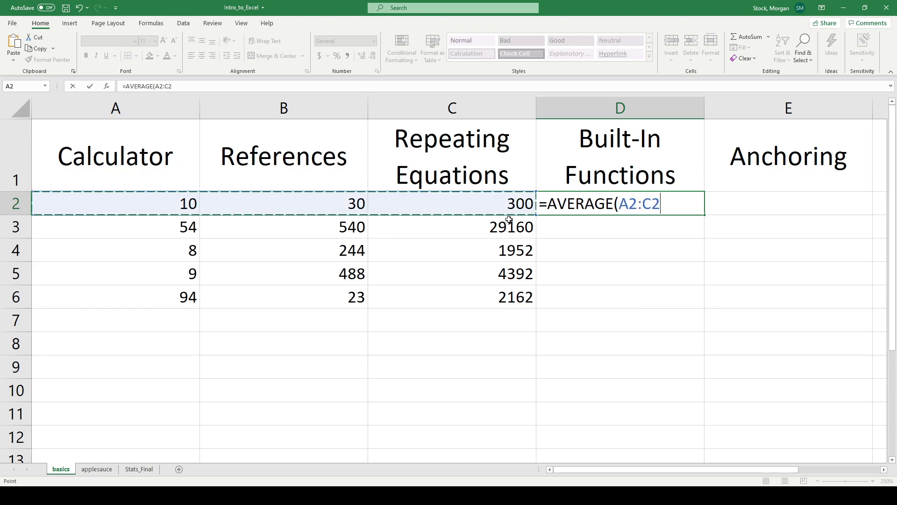
pyautogui.write(')')
pyautogui.press('Return')
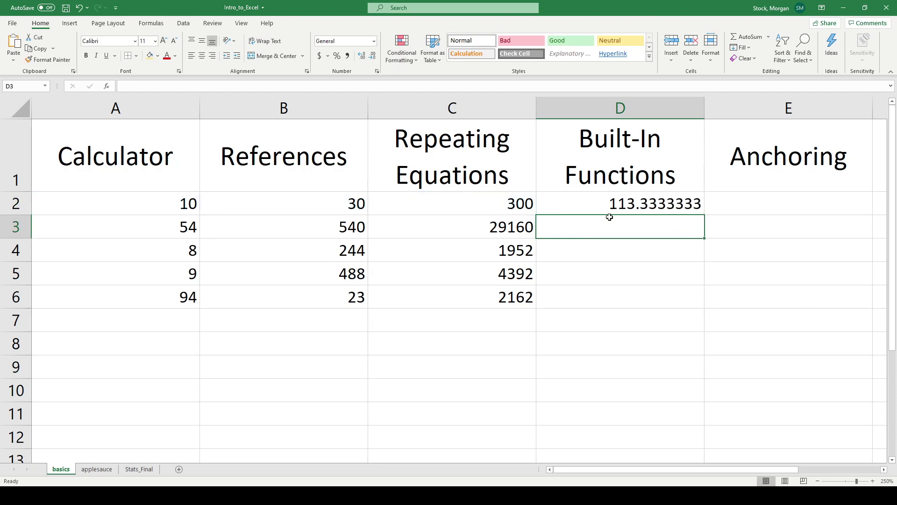
pyautogui.click(636, 198)
pyautogui.moveTo(475, 202); pyautogui.dragTo(208, 211)
pyautogui.doubleClick(654, 206)
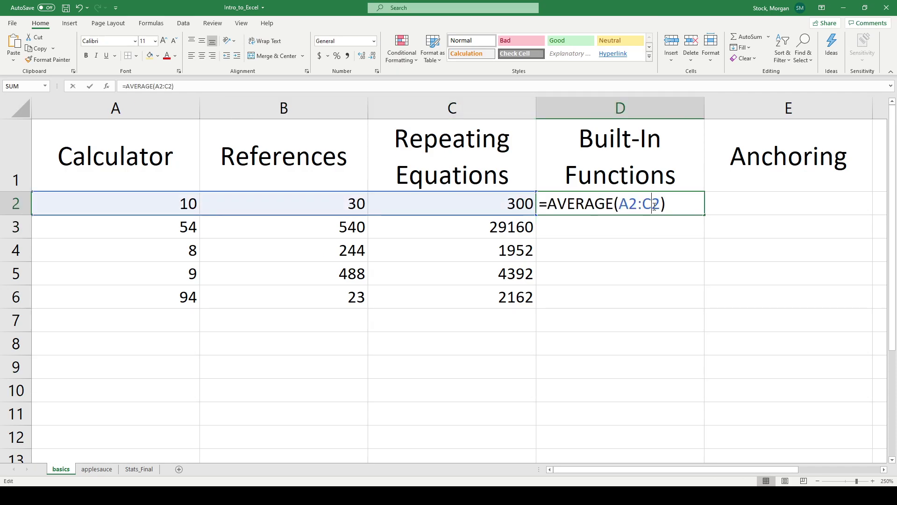
pyautogui.press('Escape')
# Step: Fill the average down to D3 as =AVERAGE(A3:C3), giving 9918
pyautogui.moveTo(705, 216); pyautogui.dragTo(700, 234)
pyautogui.click(680, 224)
pyautogui.doubleClick(680, 224)
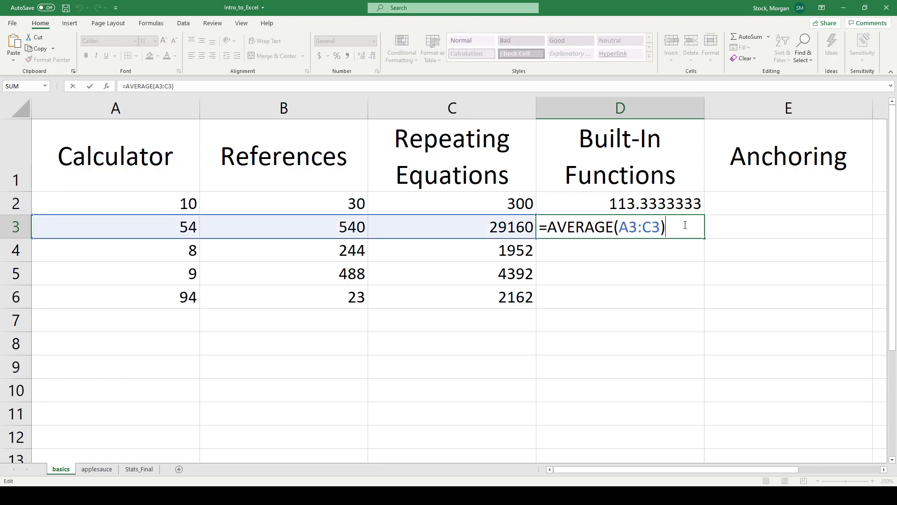
# Step: Enter =SUM(A4:C4) in D4, giving 2204
pyautogui.click(662, 255)
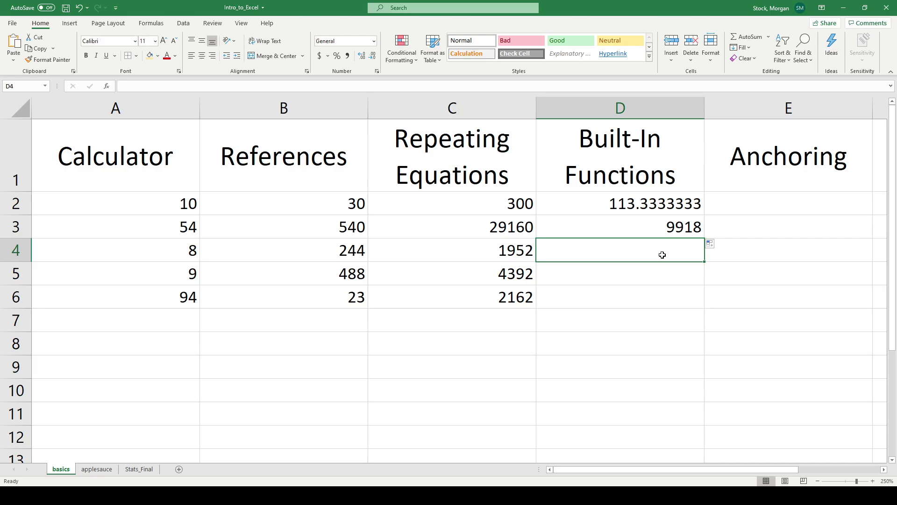
pyautogui.write('=SUM(')
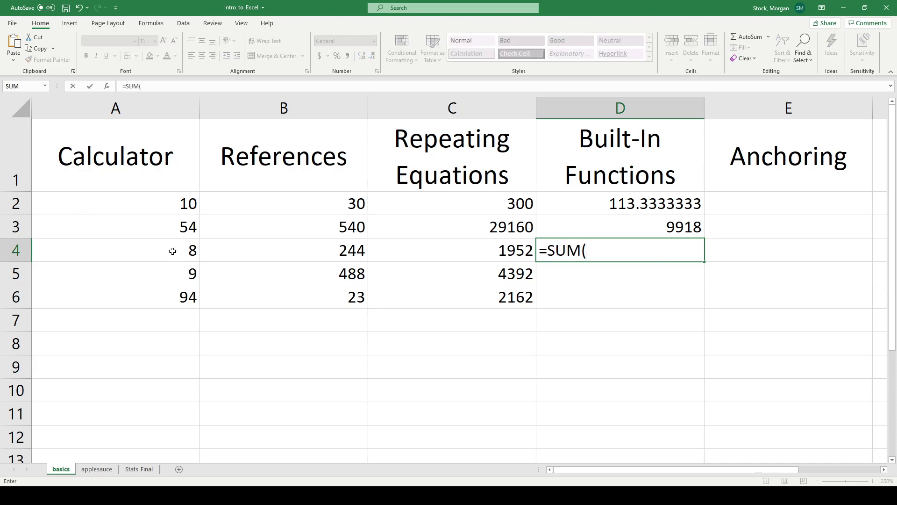
pyautogui.moveTo(172, 251); pyautogui.dragTo(441, 253)
pyautogui.write(')')
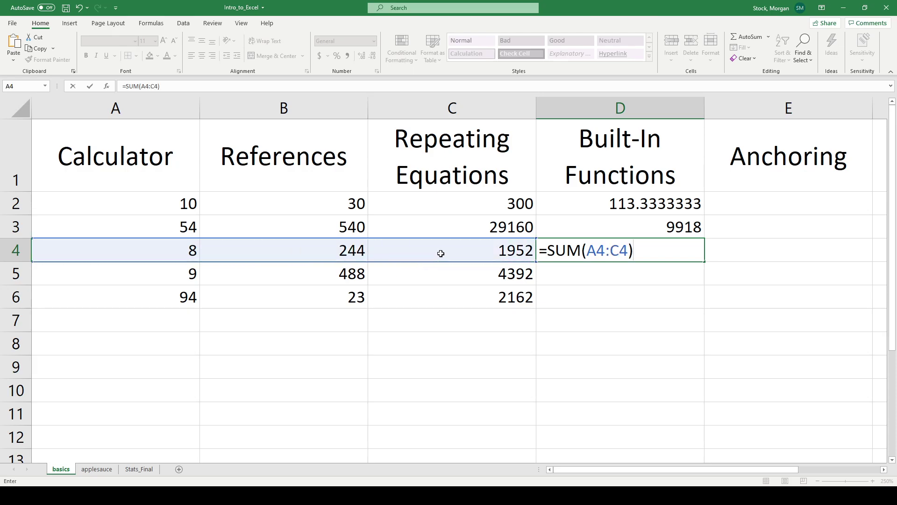
pyautogui.press('Return')
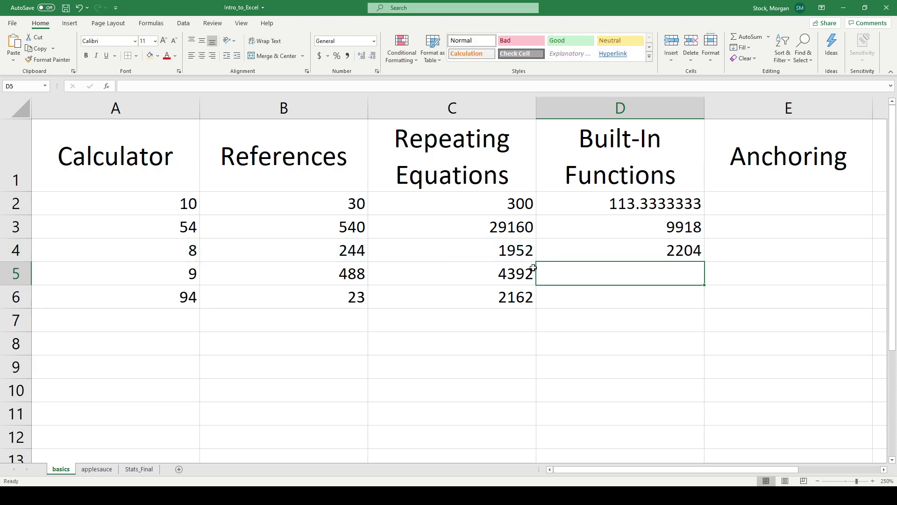
pyautogui.write('=MIN(')
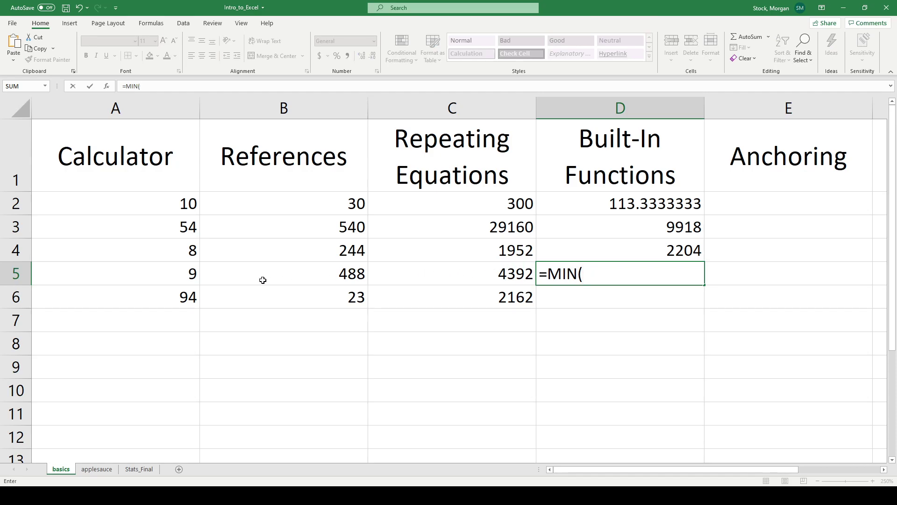
# Step: Complete =MIN(A5:C5) in D5 so it shows 9
pyautogui.moveTo(163, 280); pyautogui.dragTo(456, 274)
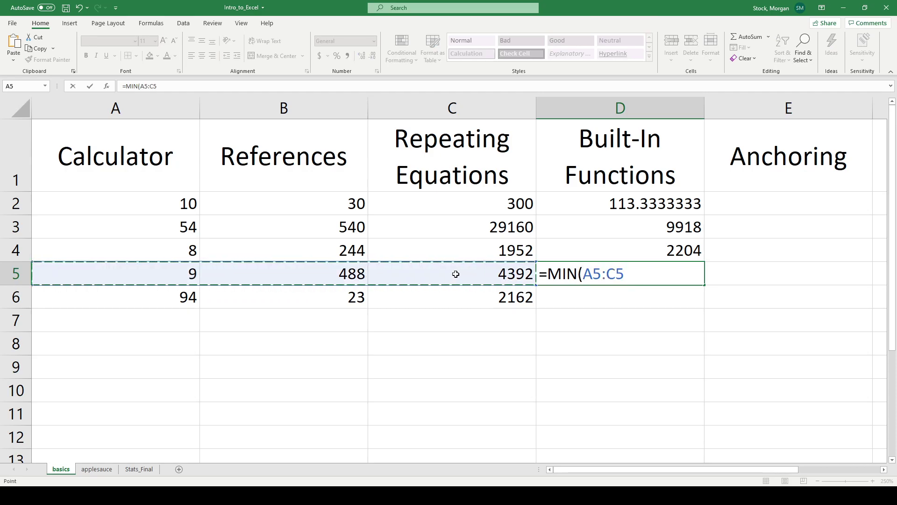
pyautogui.write(')')
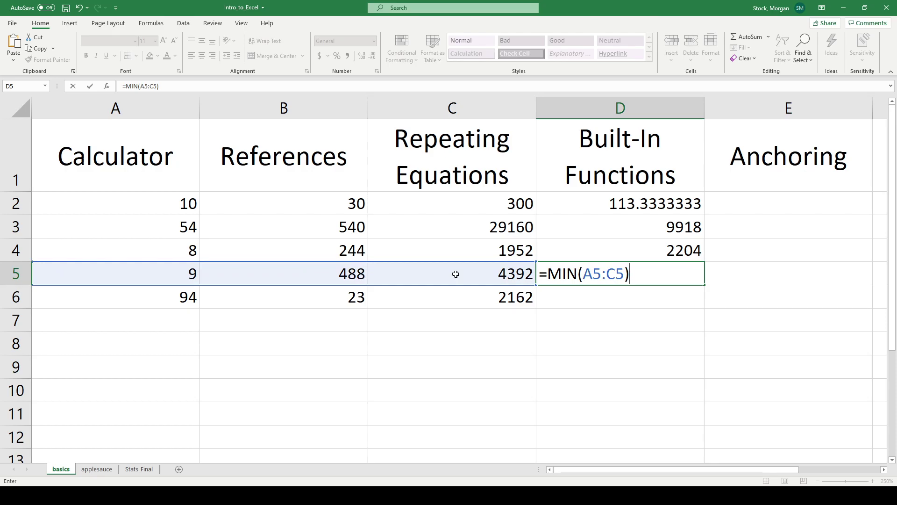
pyautogui.press('Return')
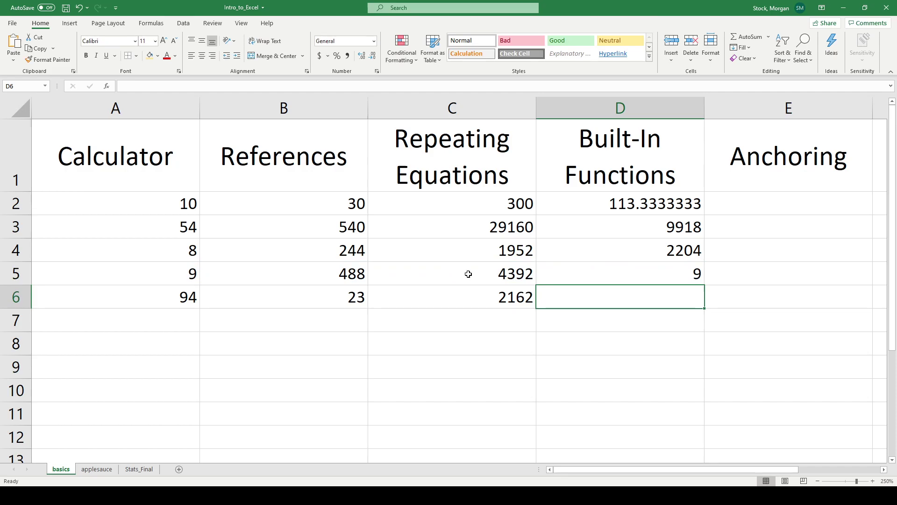
# Step: Enter =LOG10(C6) in D6 and reduce it to two decimals, showing 3.33
pyautogui.write('=lo')
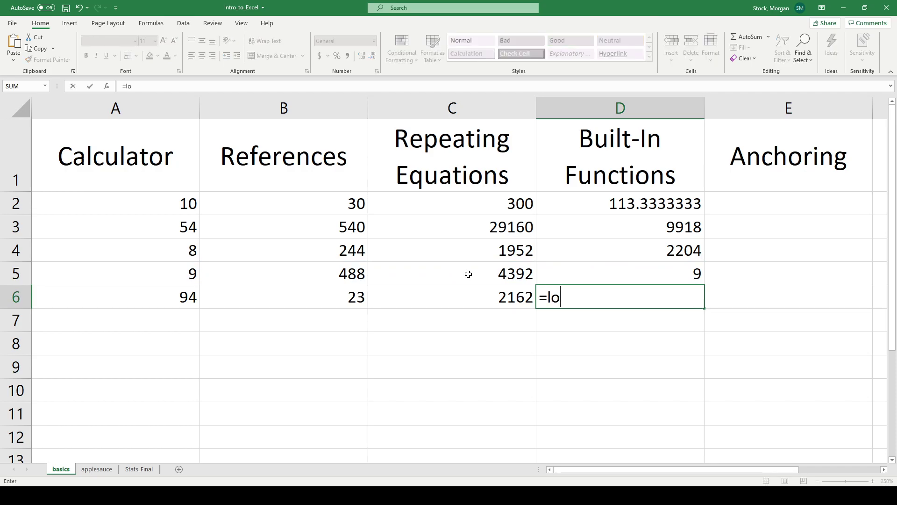
pyautogui.write('g10(')
pyautogui.click(488, 297)
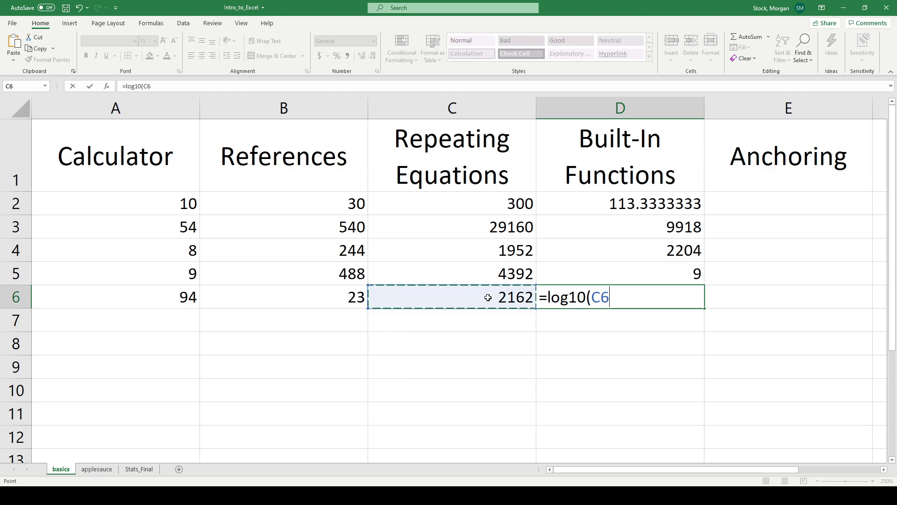
pyautogui.write(')')
pyautogui.press('Return')
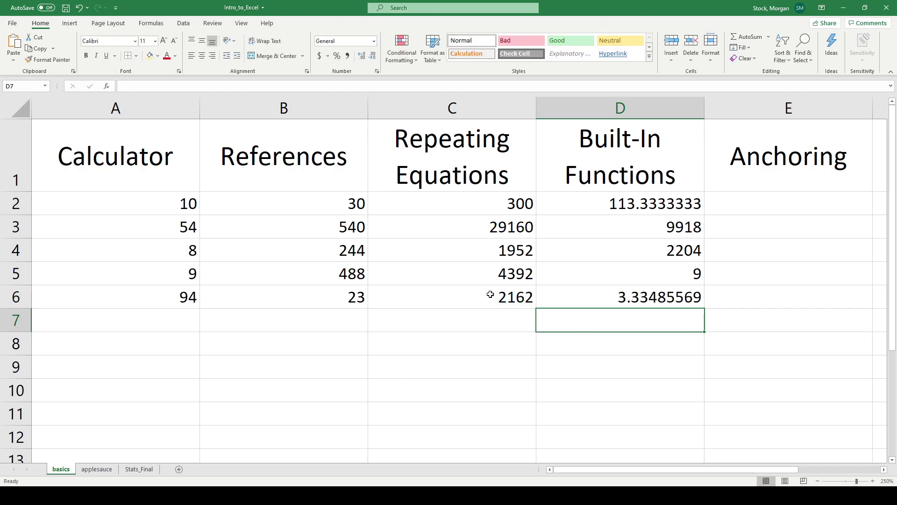
pyautogui.click(627, 301)
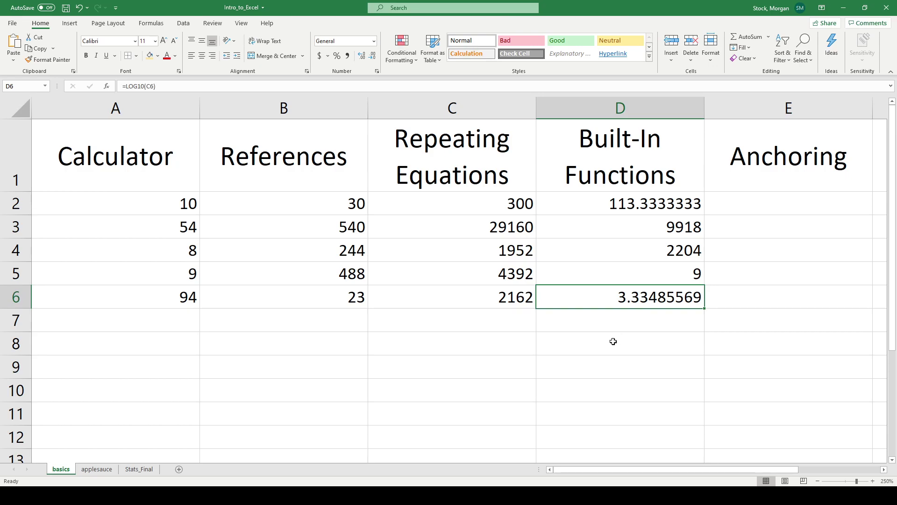
pyautogui.click(375, 57)
pyautogui.click(374, 58)
pyautogui.click(375, 58)
pyautogui.click(375, 58)
pyautogui.click(374, 58)
pyautogui.click(375, 58)
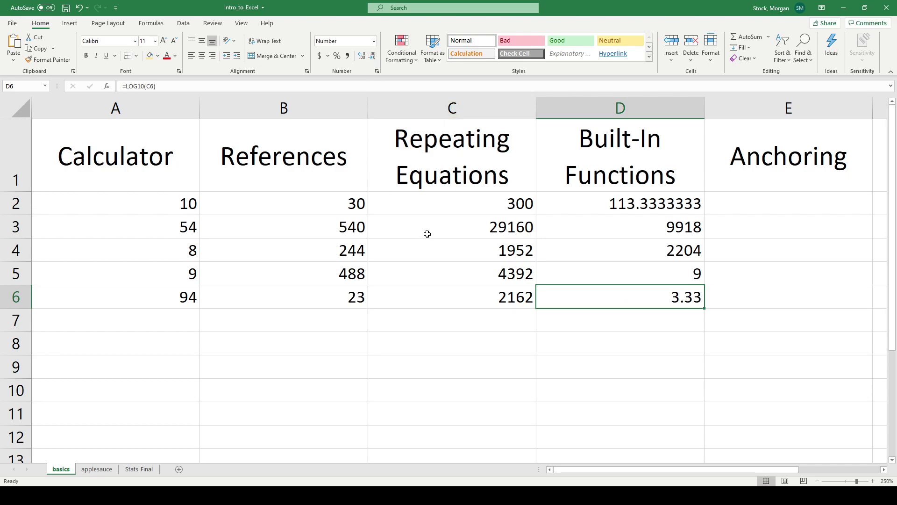
pyautogui.moveTo(640, 308); pyautogui.dragTo(750, 306)
# Step: Type the label 'Master Value' in B8 and the value 25.4 in C8
pyautogui.click(748, 205)
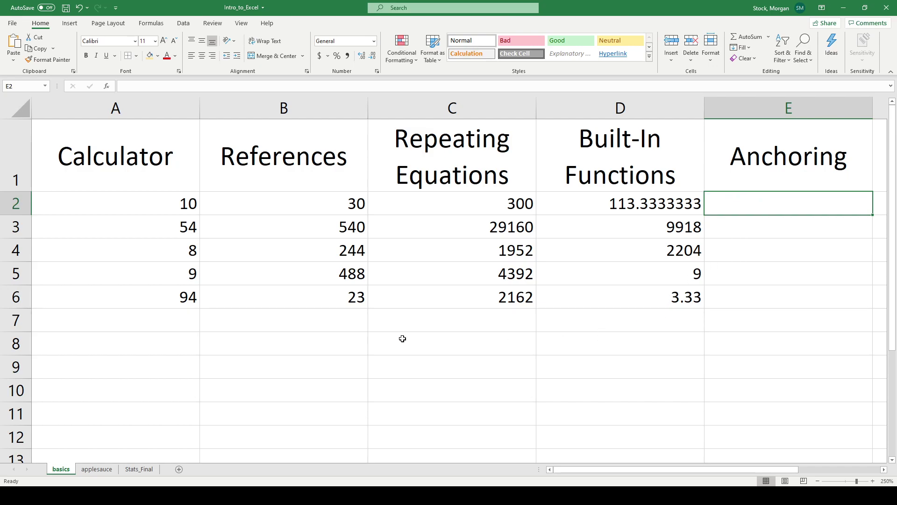
pyautogui.click(290, 347)
pyautogui.write('Maszter V')
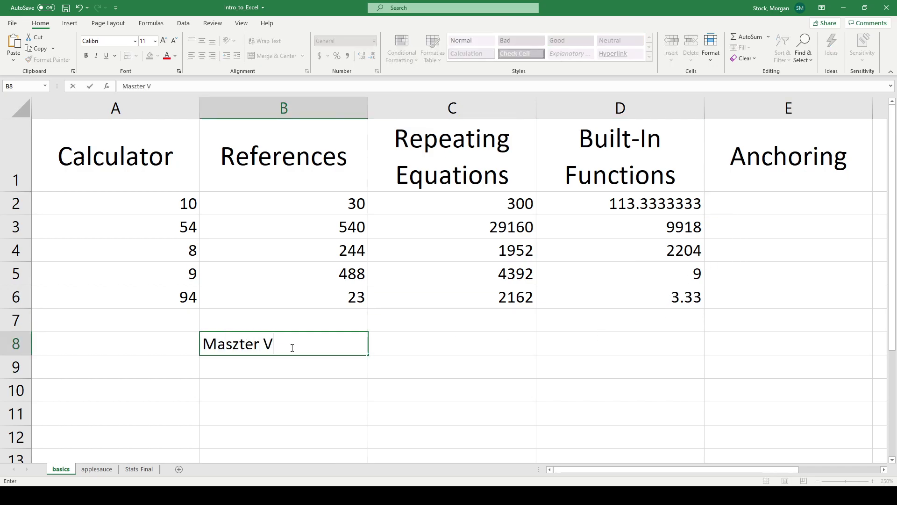
pyautogui.press('BackSpace')
pyautogui.press('BackSpace')
pyautogui.press('BackSpace')
pyautogui.press('BackSpace')
pyautogui.press('BackSpace')
pyautogui.press('BackSpace')
pyautogui.write('ter Value')
pyautogui.press('Tab')
pyautogui.write('25.4')
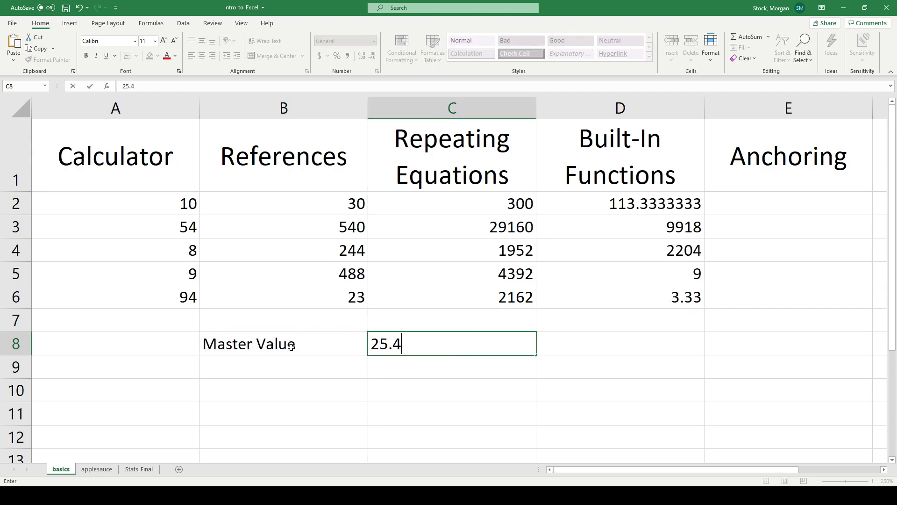
pyautogui.press('Return')
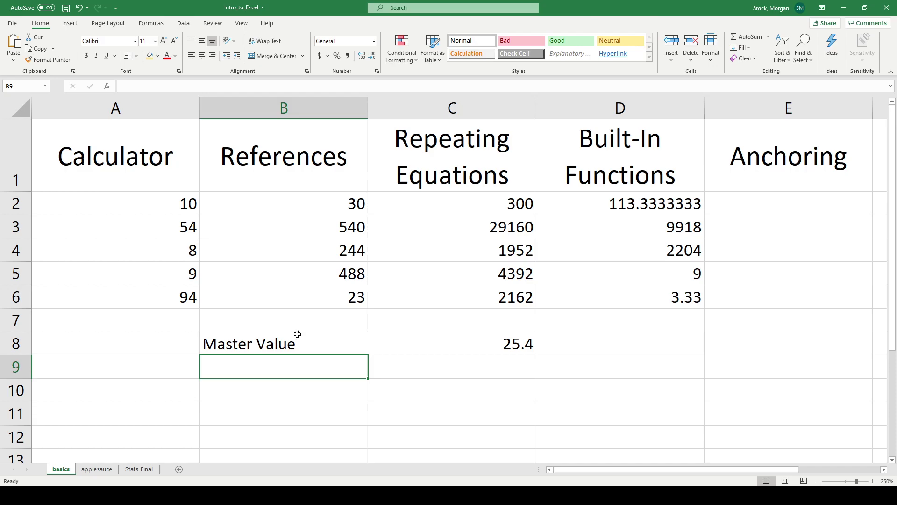
# Step: Apply a Thick Box Border to C8
pyautogui.click(449, 341)
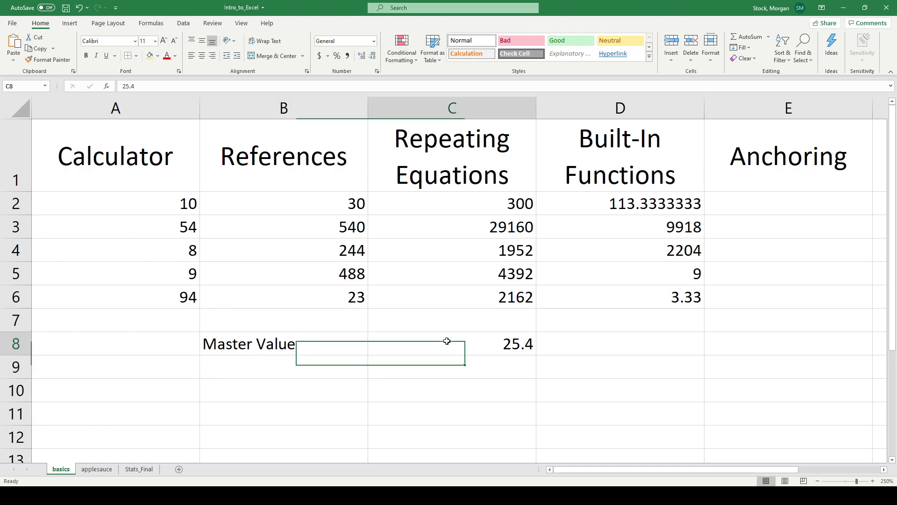
pyautogui.click(136, 57)
pyautogui.click(164, 172)
pyautogui.click(516, 384)
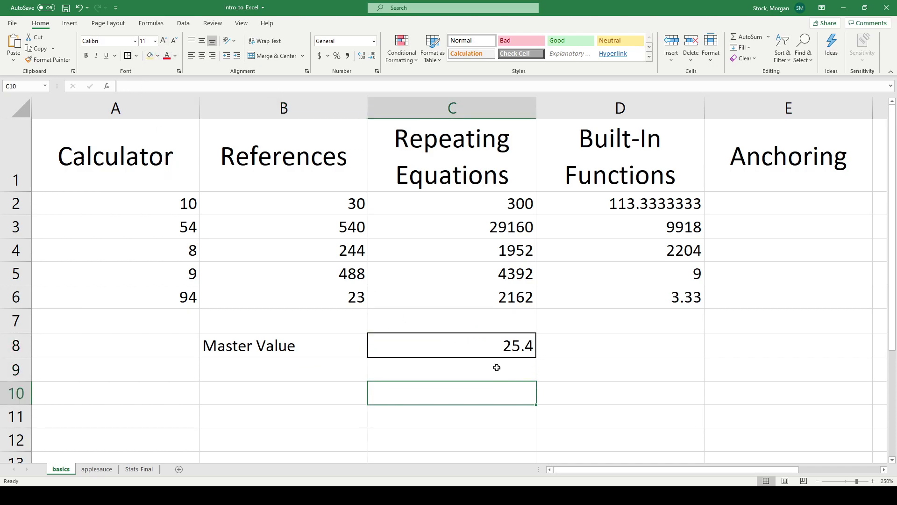
pyautogui.click(494, 346)
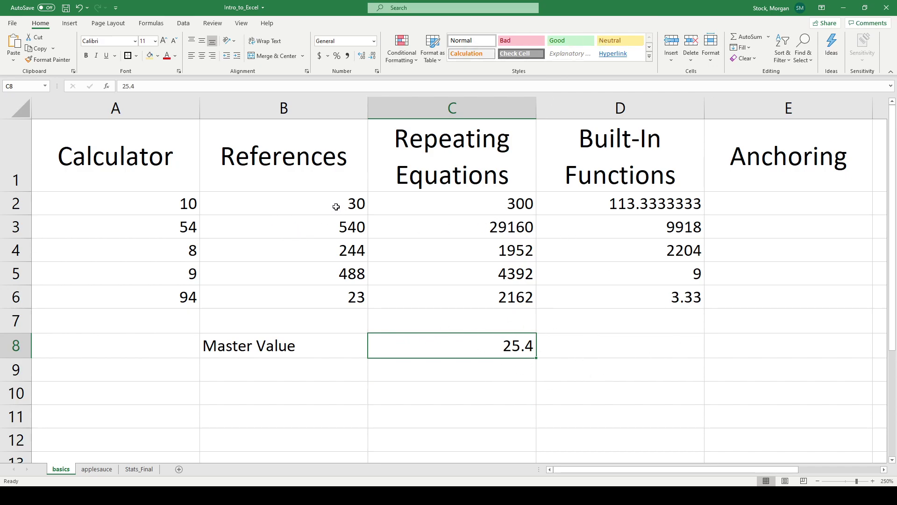
# Step: Enter =A2/C8 in E2 to divide A2 by the Master Value, giving 0.393700787
pyautogui.moveTo(180, 203); pyautogui.dragTo(180, 303)
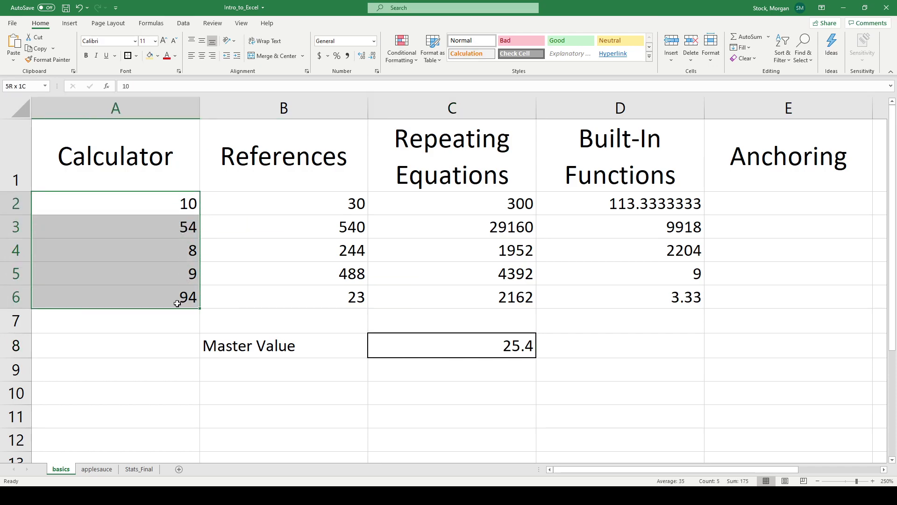
pyautogui.click(465, 341)
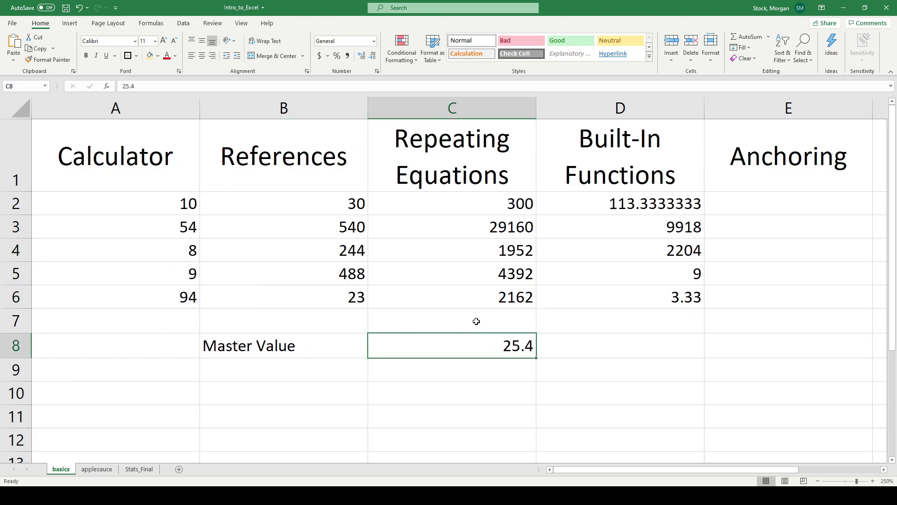
pyautogui.click(785, 206)
pyautogui.write('=')
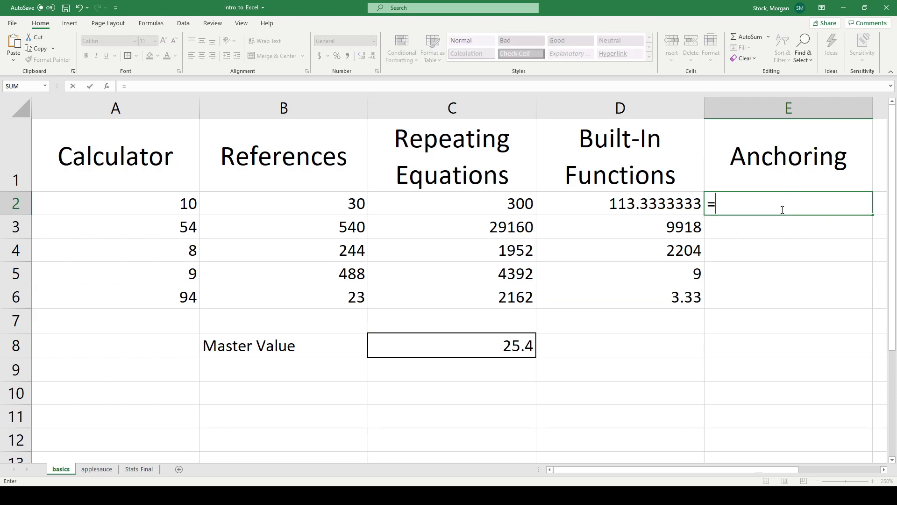
pyautogui.click(169, 203)
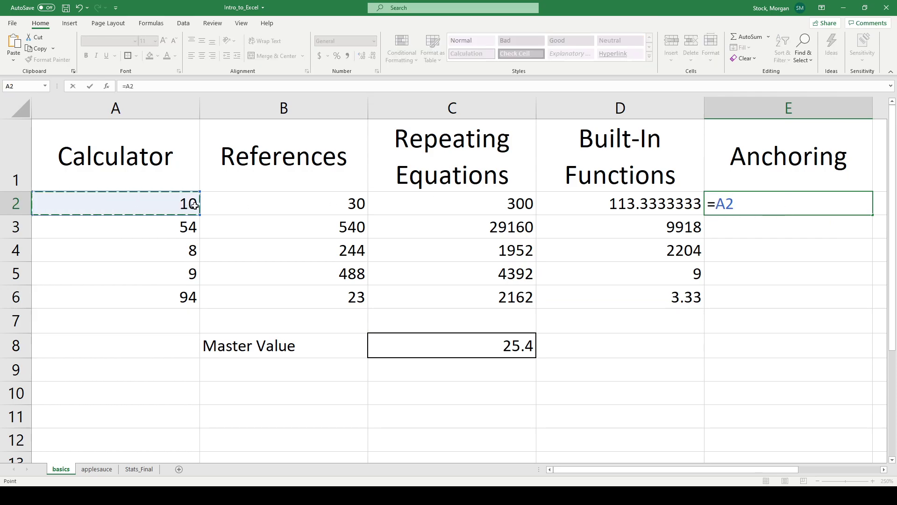
pyautogui.write('/')
pyautogui.click(498, 348)
pyautogui.press('Return')
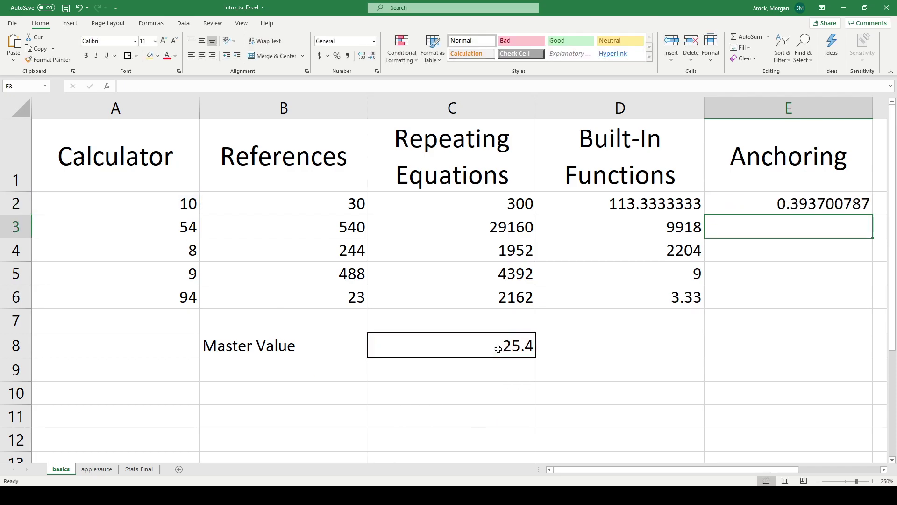
# Step: Fill E2 down into E3 and compare formulas, showing E3 shifted to =A3/C9
pyautogui.click(775, 196)
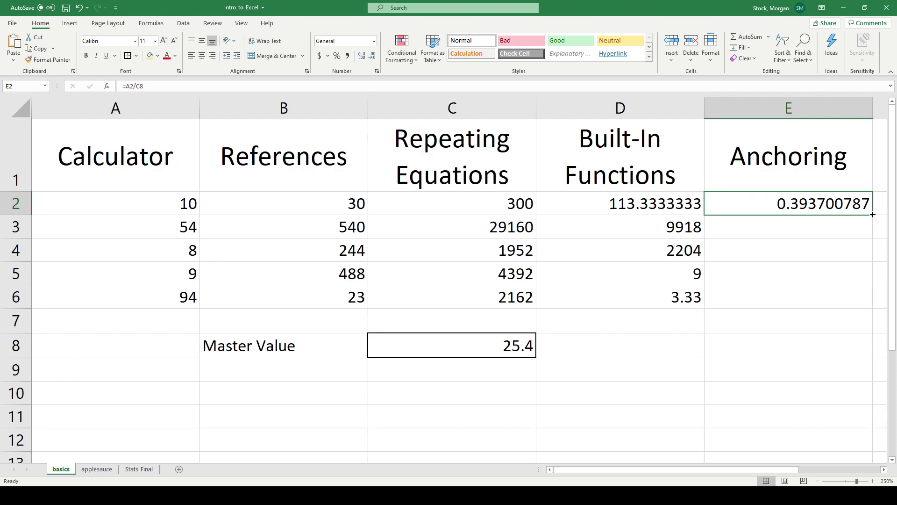
pyautogui.moveTo(872, 215); pyautogui.dragTo(869, 235)
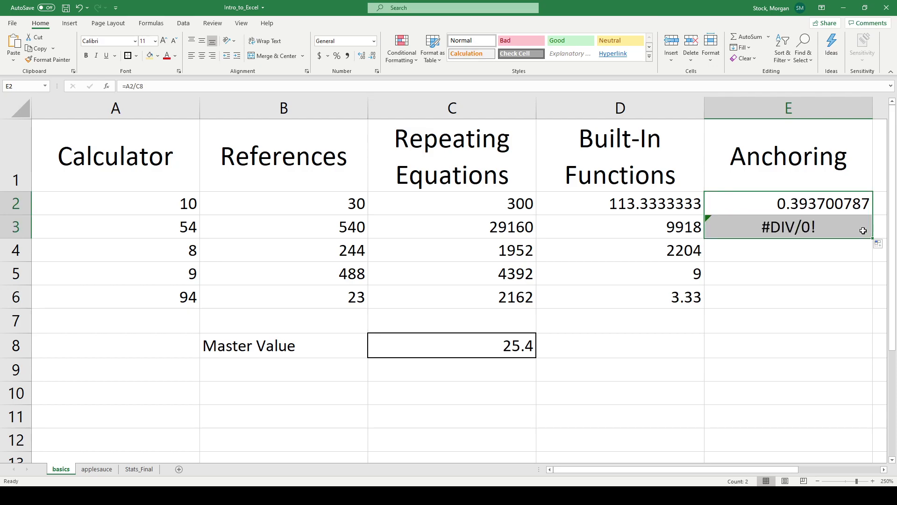
pyautogui.click(862, 230)
pyautogui.press('Up')
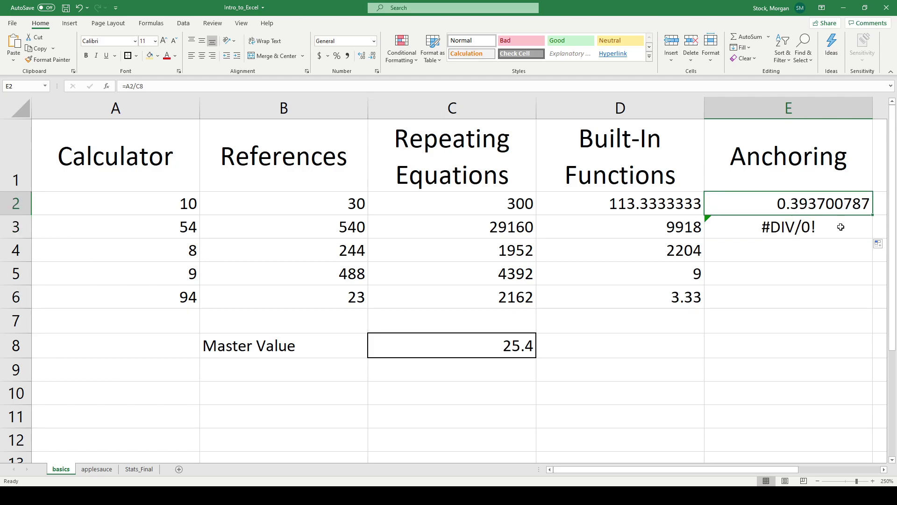
pyautogui.doubleClick(837, 208)
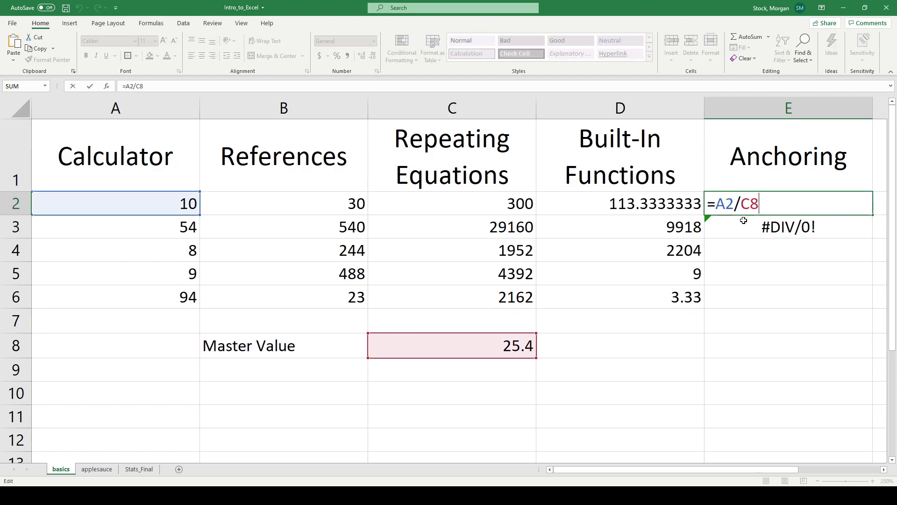
pyautogui.press('Return')
pyautogui.doubleClick(748, 223)
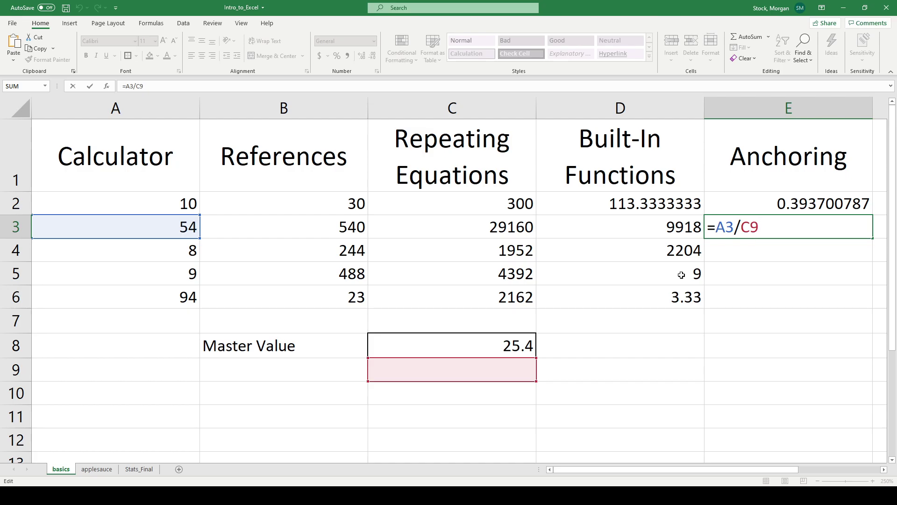
# Step: Anchor the Master Value reference so E2 reads =A2/$C$8
pyautogui.click(713, 201)
pyautogui.doubleClick(785, 207)
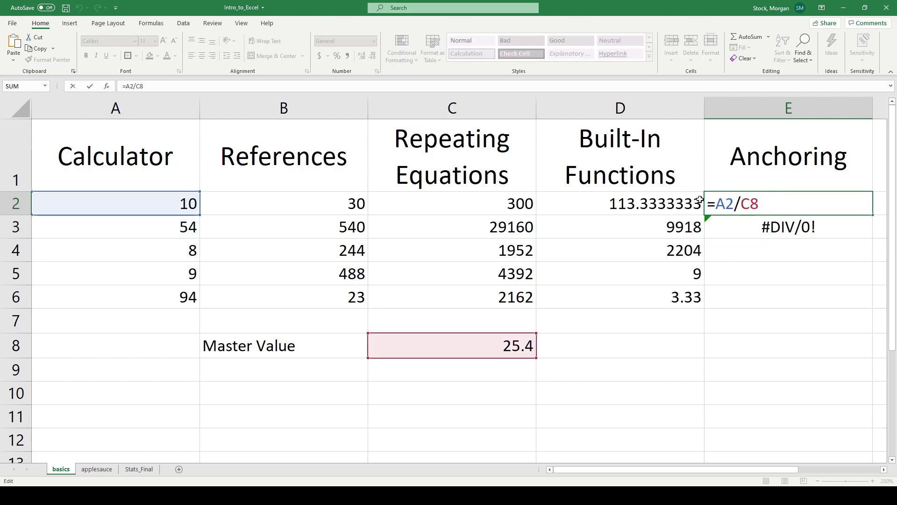
pyautogui.press('Left')
pyautogui.press('Left')
pyautogui.write('$')
pyautogui.press('Right')
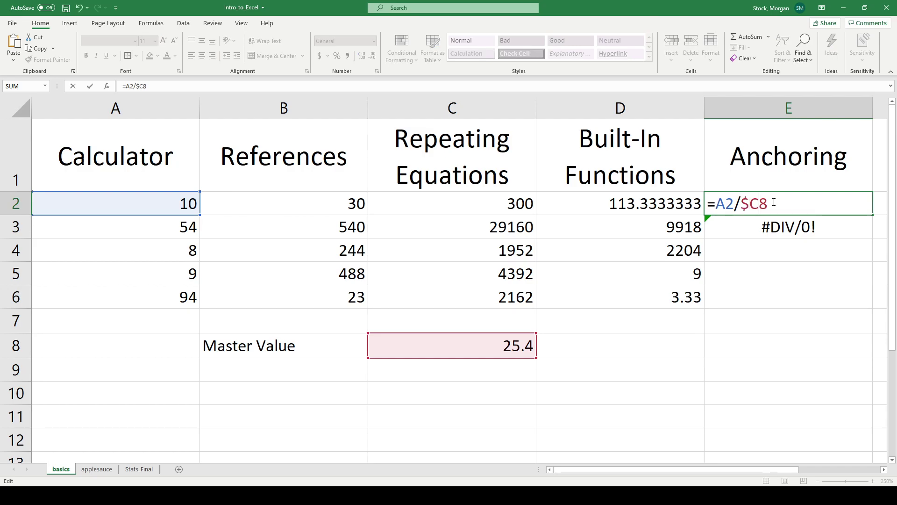
pyautogui.write('$')
pyautogui.click(749, 204)
pyautogui.moveTo(751, 202); pyautogui.dragTo(779, 204)
pyautogui.press('Return')
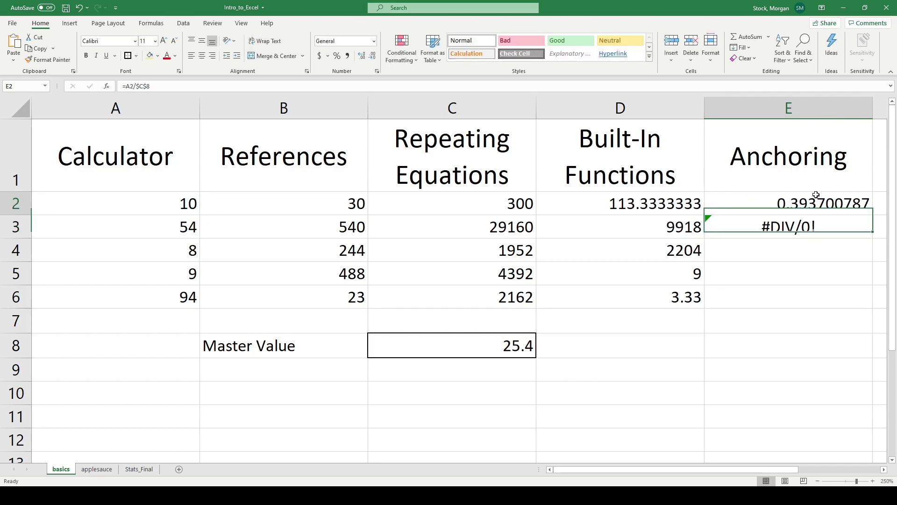
# Step: Fill the anchored formula from E2 down through E6, confirming E3 keeps $C$8
pyautogui.click(813, 203)
pyautogui.moveTo(871, 214); pyautogui.dragTo(858, 232)
pyautogui.doubleClick(857, 232)
pyautogui.click(805, 205)
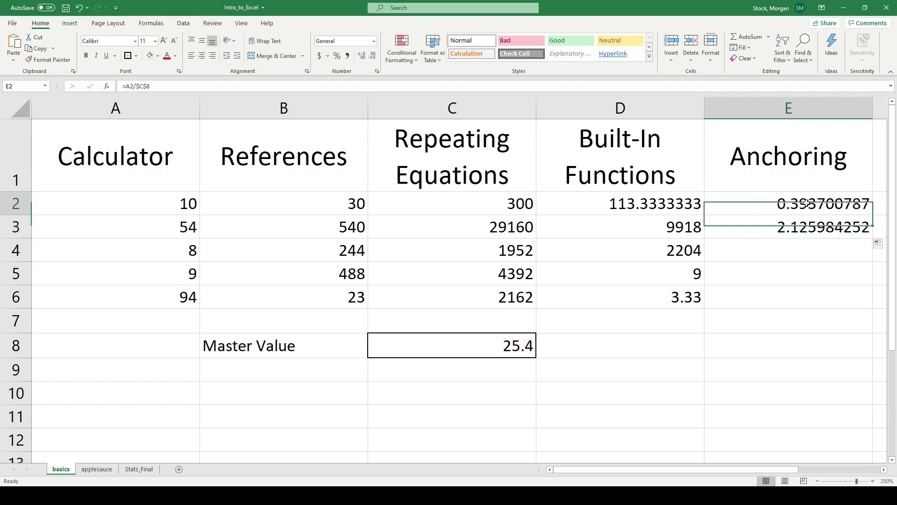
pyautogui.doubleClick(804, 205)
pyautogui.doubleClick(804, 225)
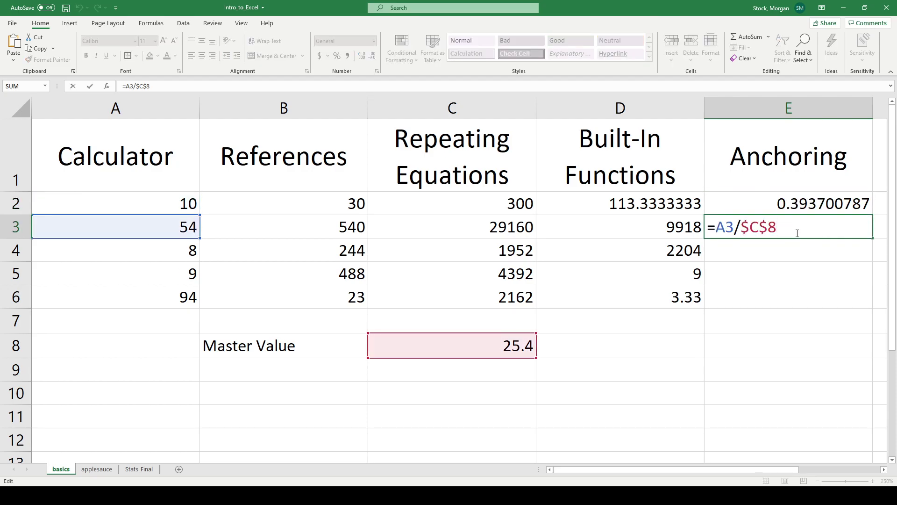
pyautogui.press('Escape')
pyautogui.moveTo(871, 238); pyautogui.dragTo(860, 302)
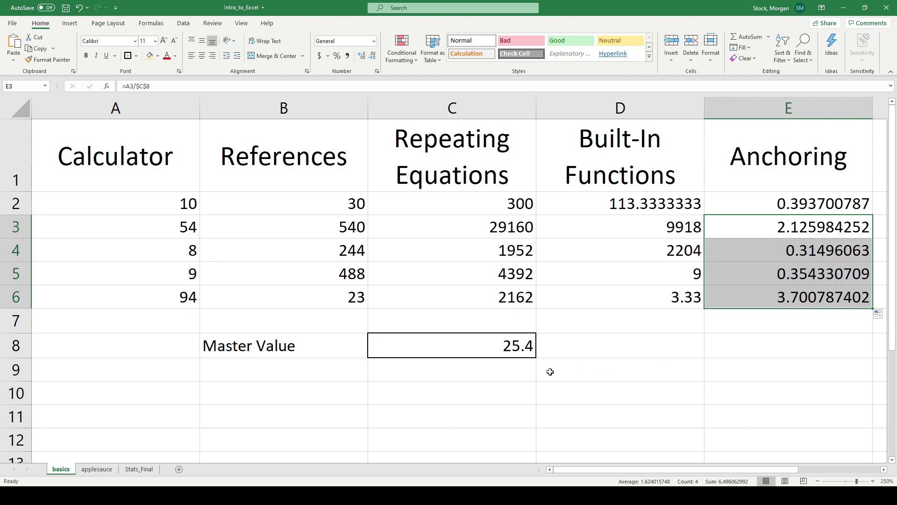
# Step: Enter 19 in C8 and review E2:E6 recalculated to 0.526315789 through 4.947368421
pyautogui.click(533, 354)
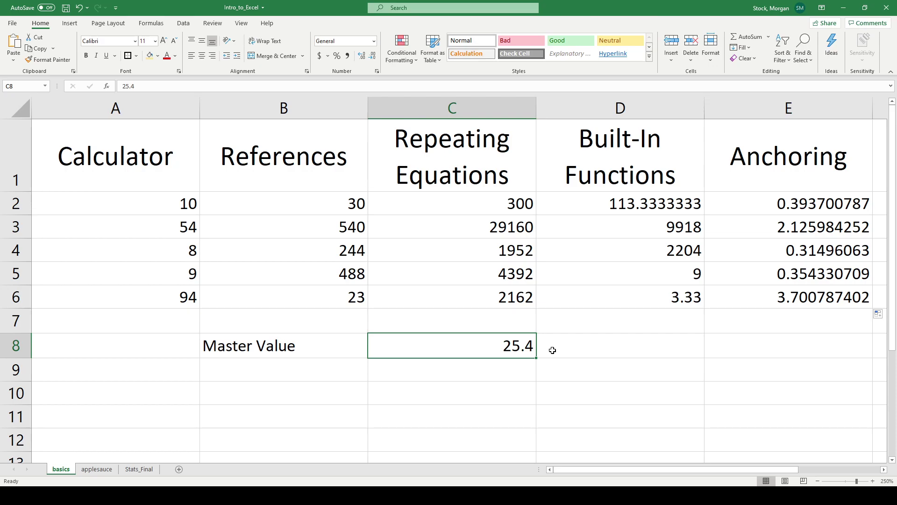
pyautogui.write('19.0')
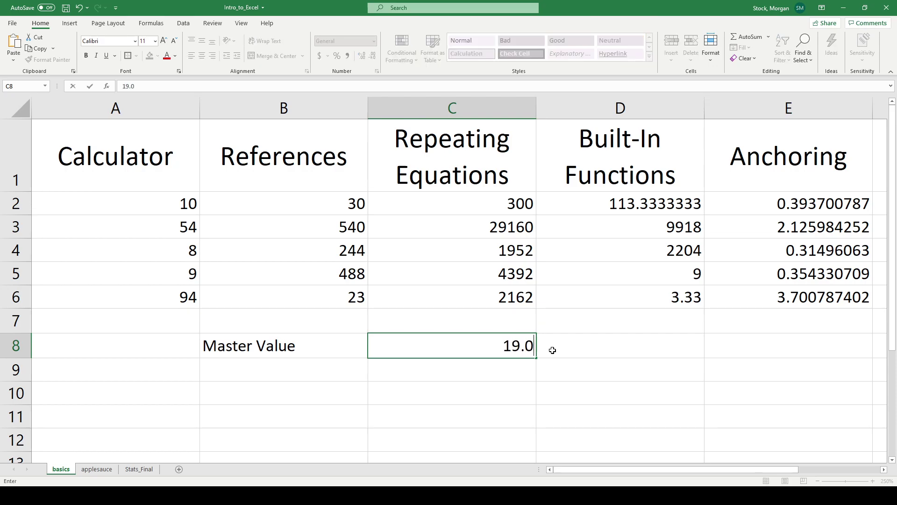
pyautogui.press('Return')
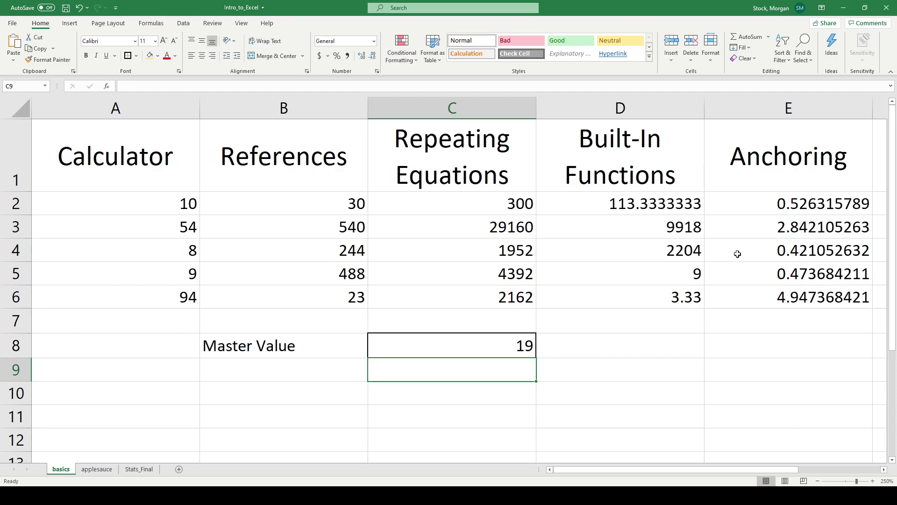
pyautogui.moveTo(763, 208); pyautogui.dragTo(749, 299)
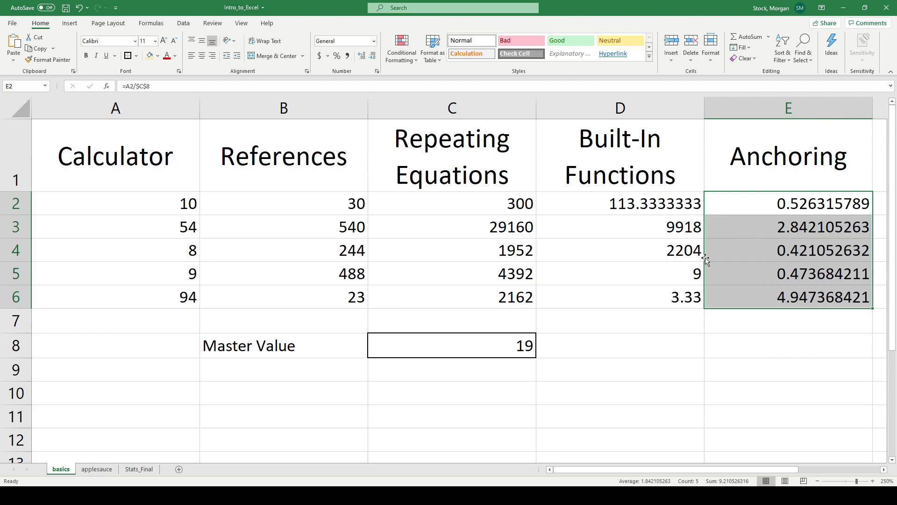
pyautogui.click(724, 337)
pyautogui.click(644, 324)
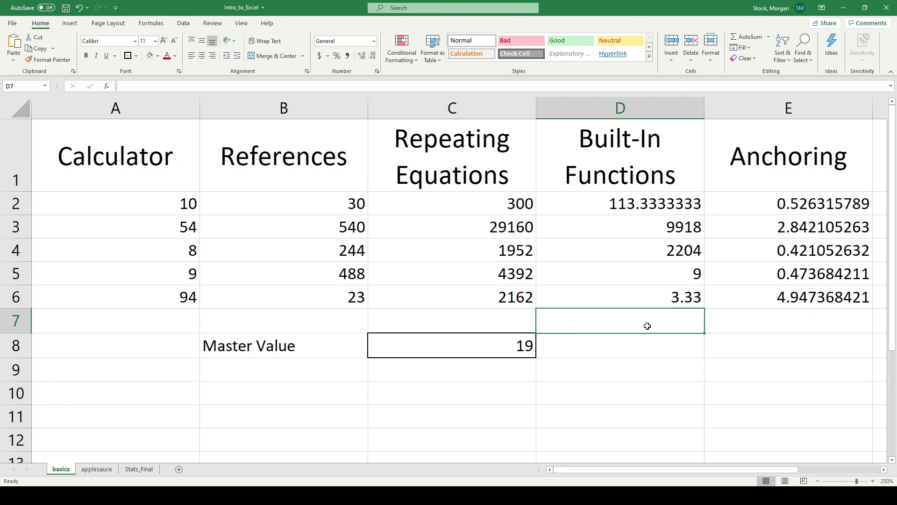
pyautogui.click(262, 199)
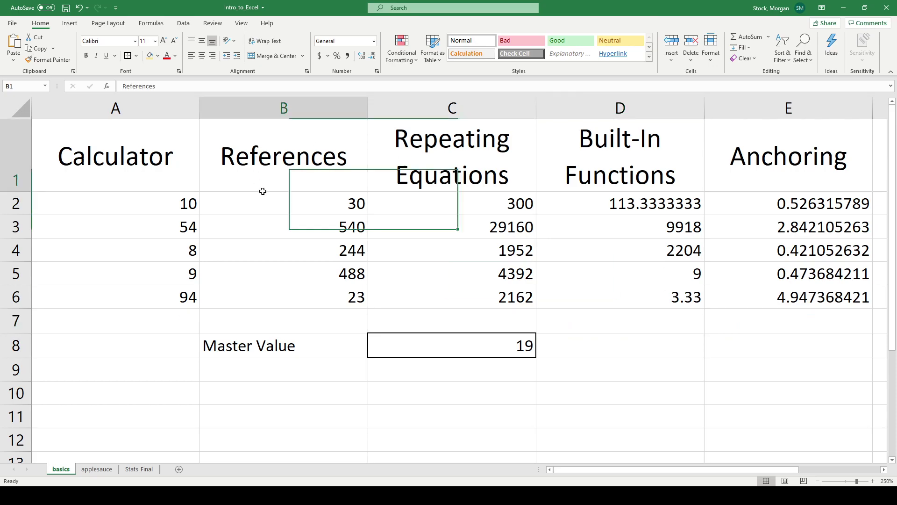
pyautogui.click(259, 228)
pyautogui.write('=A2*A3')
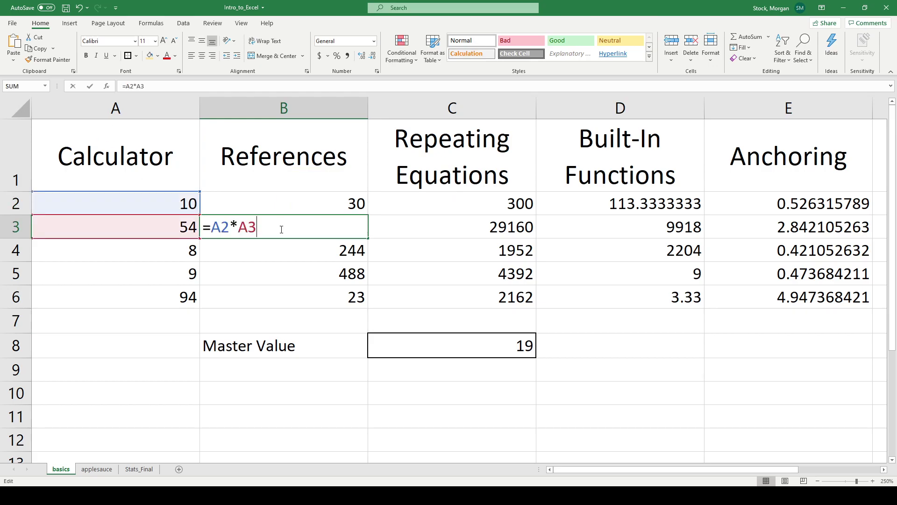
pyautogui.hotkey('ctrl', 'Return')
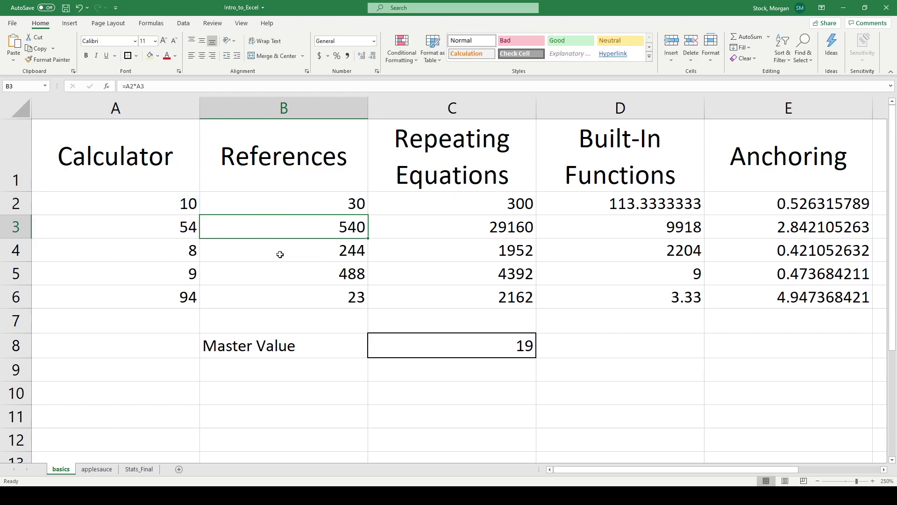
pyautogui.click(492, 210)
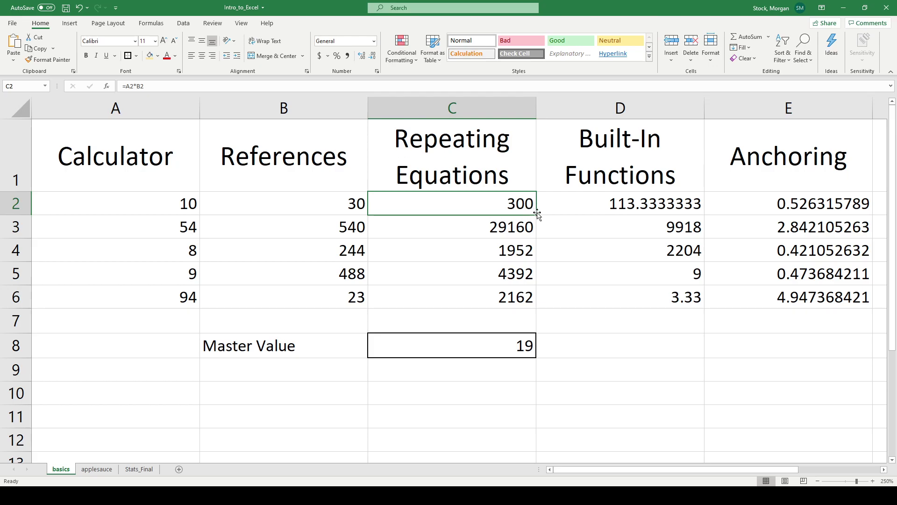
pyautogui.click(653, 204)
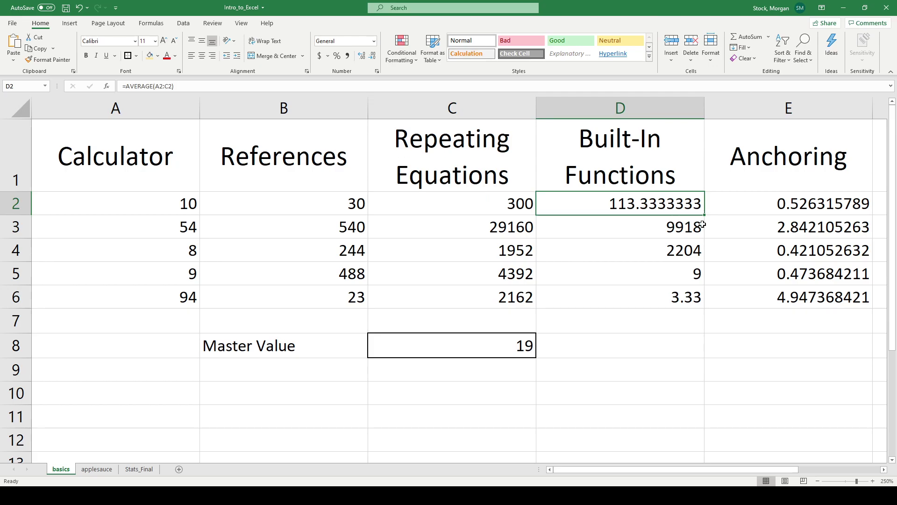
pyautogui.click(796, 214)
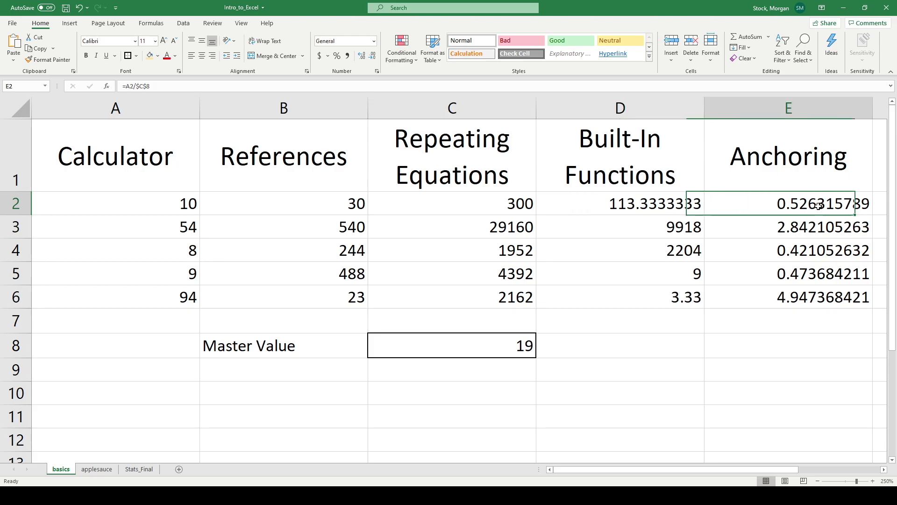